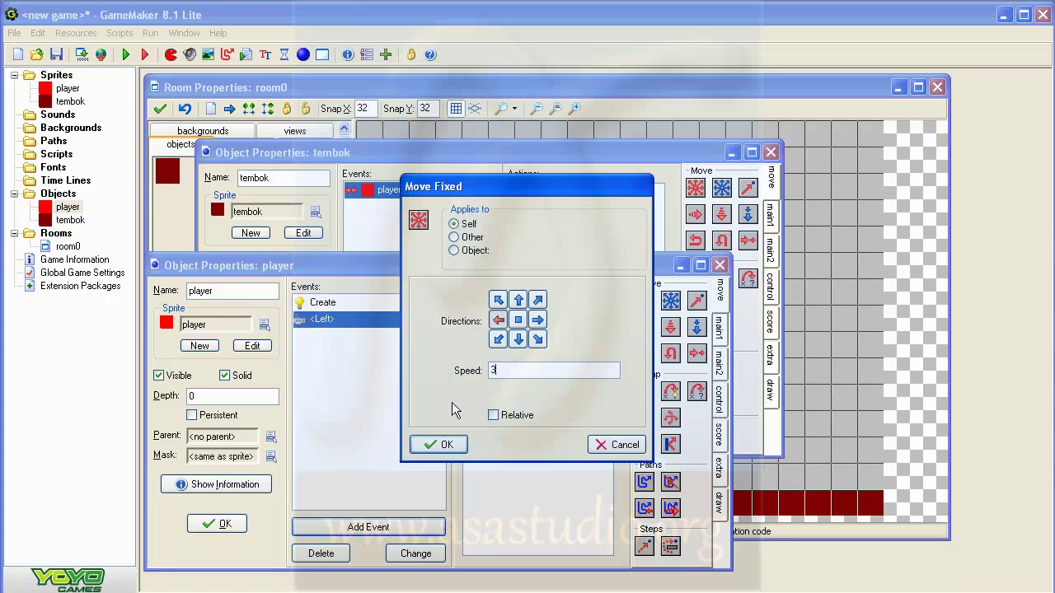
Accept speed 3 for the player's Left event movement and duplicate that event as a Right keyboard event.
click(440, 445)
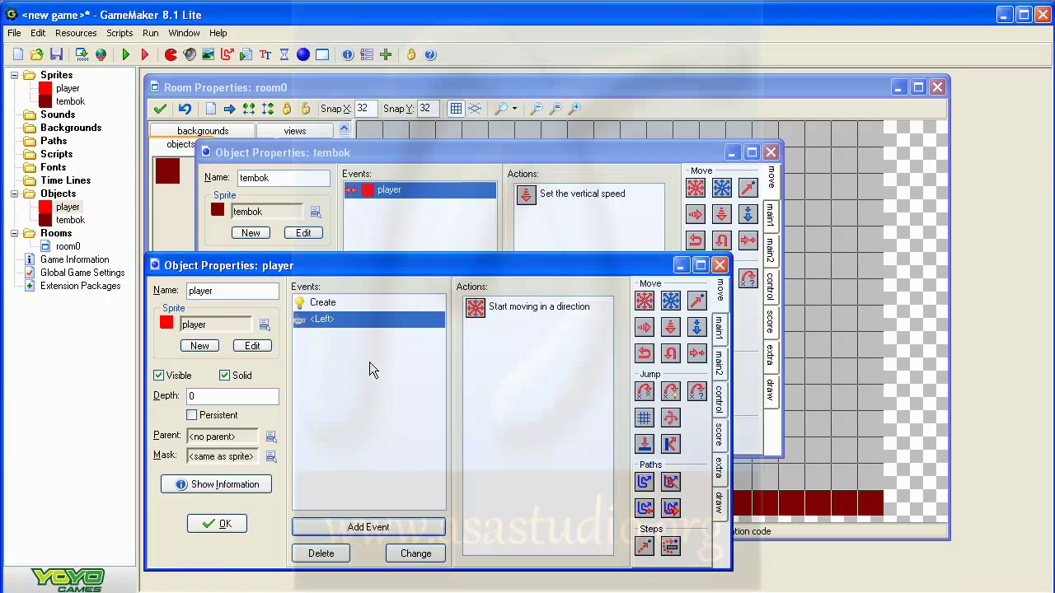
right_click(341, 321)
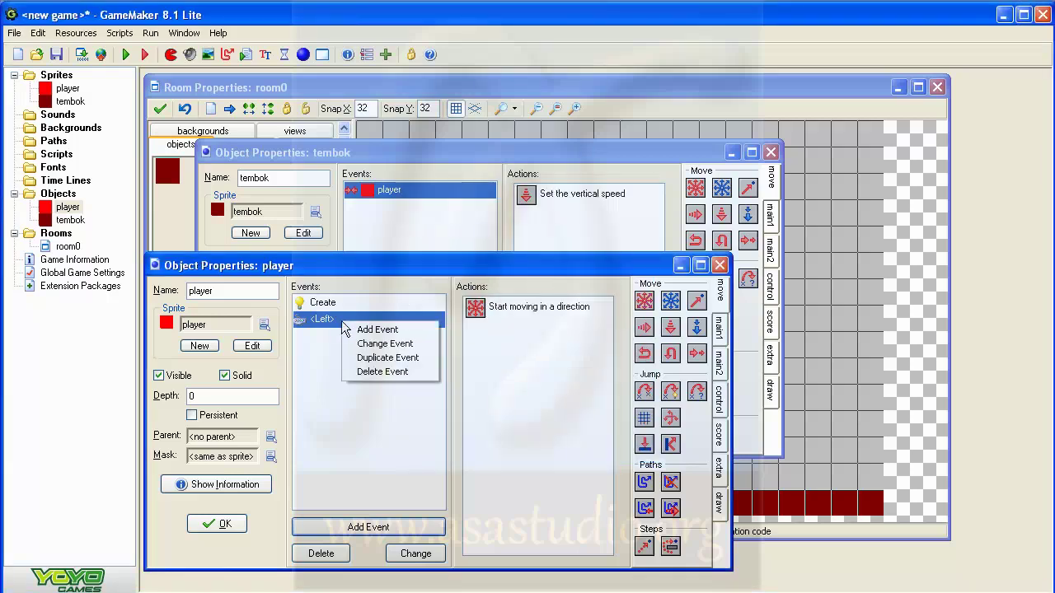
click(381, 358)
click(484, 373)
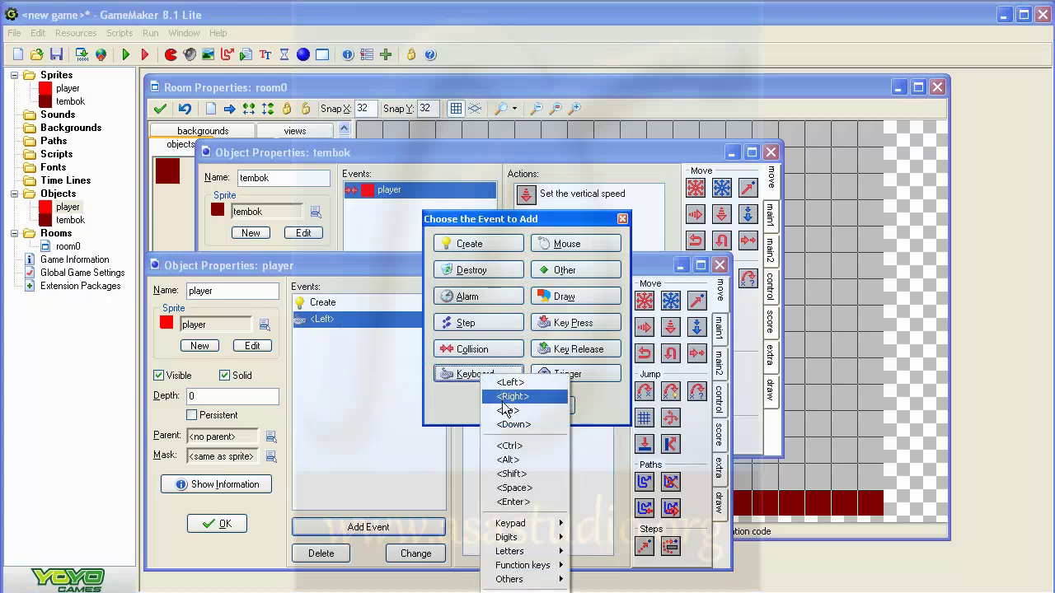
click(506, 402)
Change the Right event's movement so that only the right direction is selected, in place of left.
double_click(500, 341)
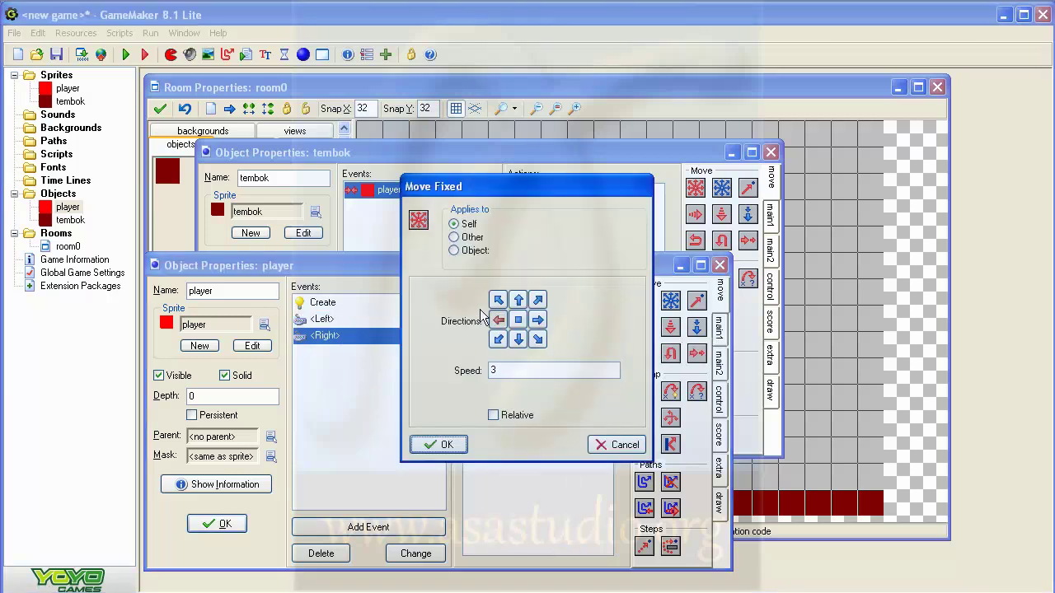
click(538, 322)
click(499, 320)
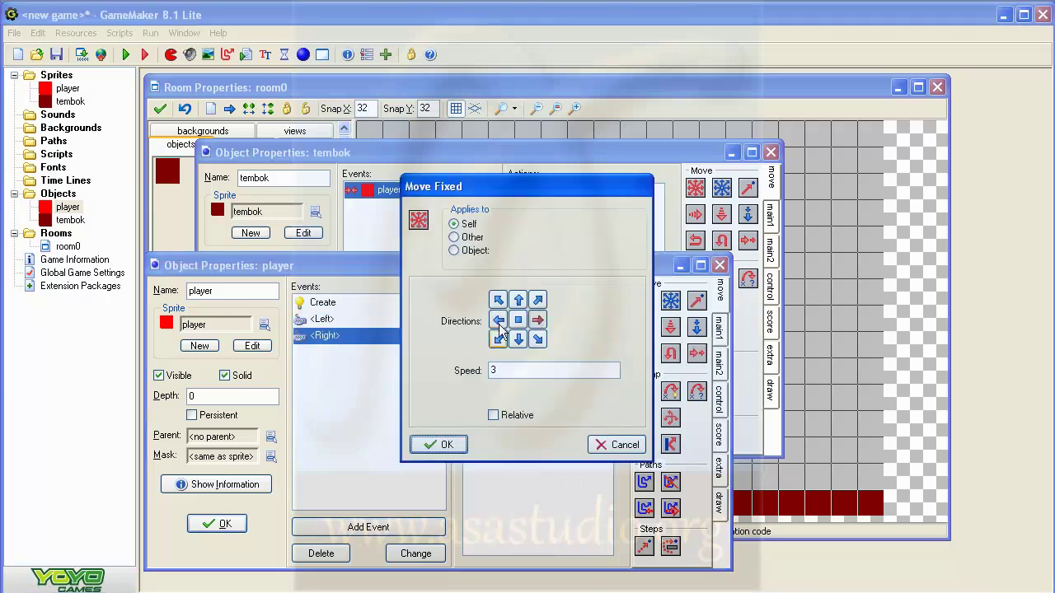
click(439, 444)
Duplicate the player's Right event as an Up keyboard event and change its movement direction from right to up.
right_click(329, 339)
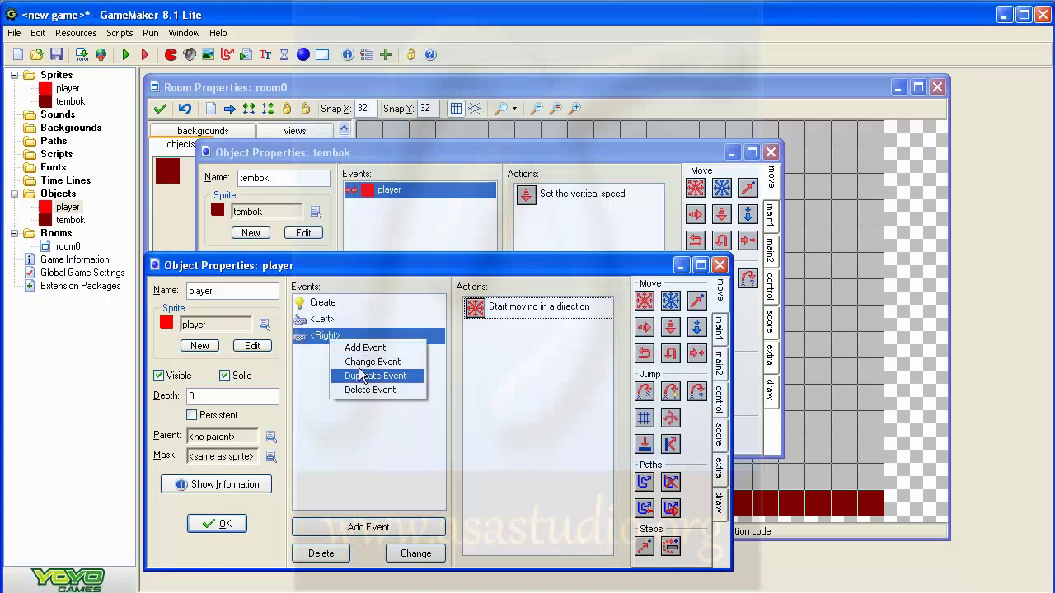
click(358, 370)
click(494, 373)
click(517, 412)
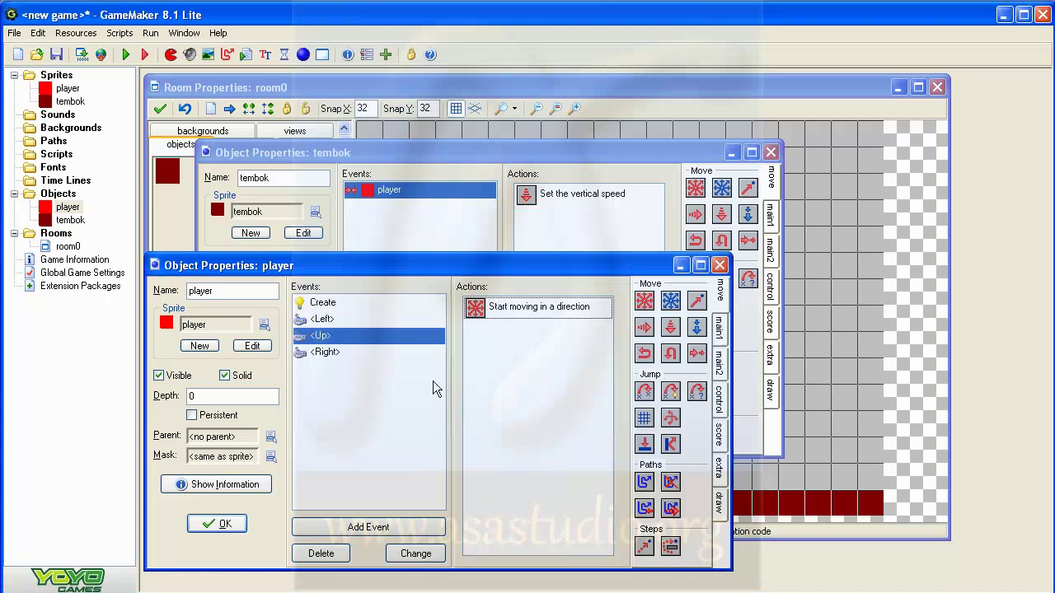
double_click(492, 310)
click(517, 300)
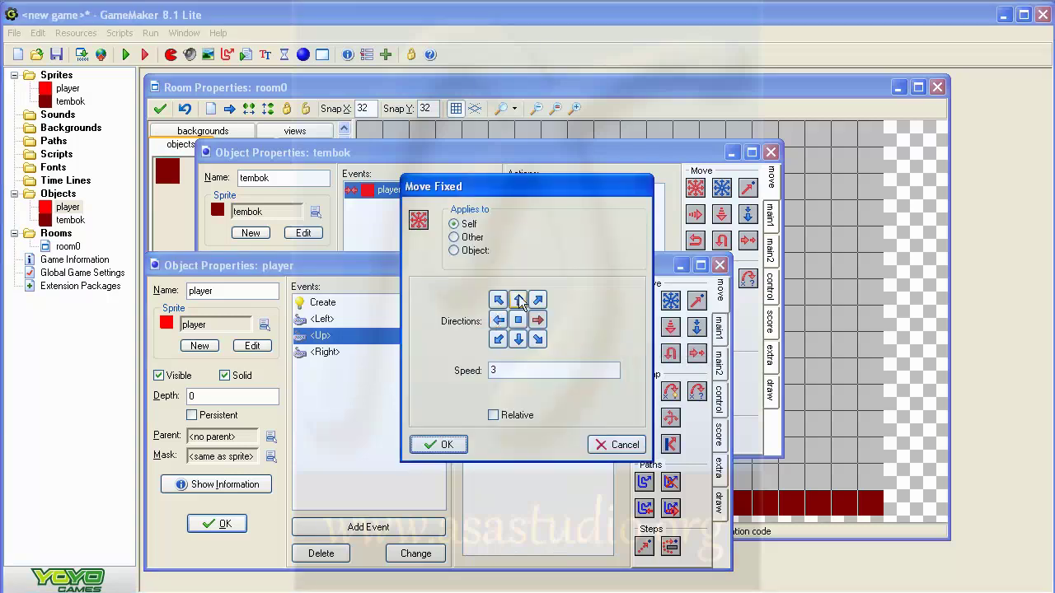
click(537, 320)
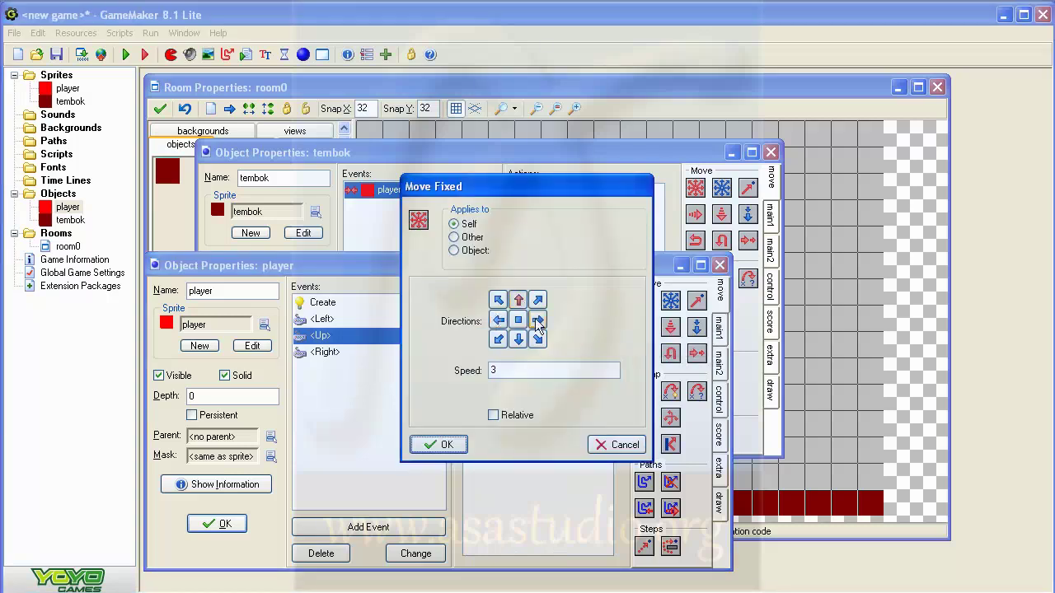
click(449, 446)
Duplicate the player's Up event as a Down keyboard event and deselect the upward direction in its movement action.
right_click(320, 338)
click(344, 373)
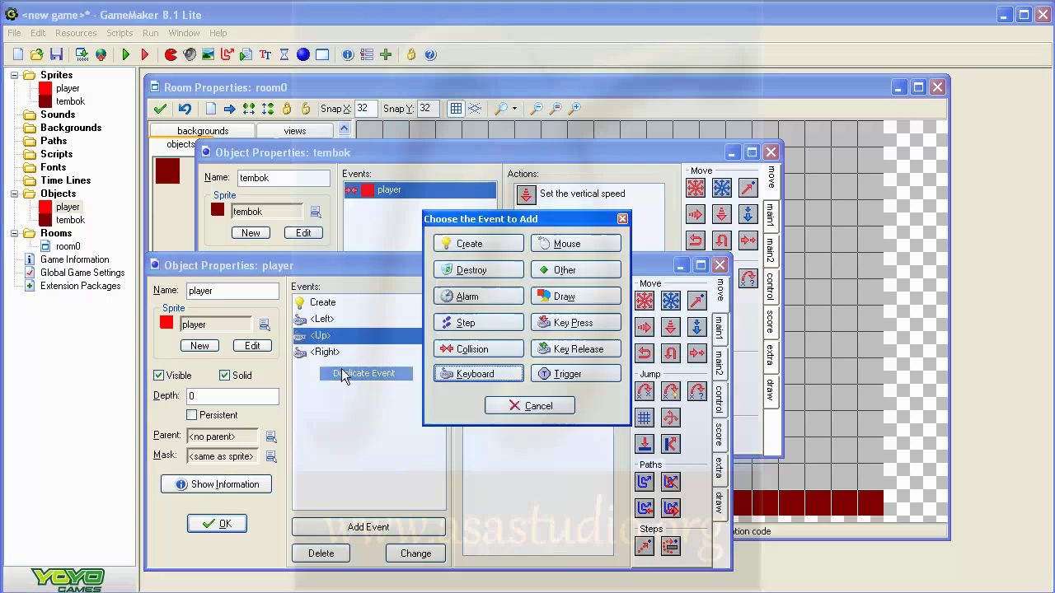
click(472, 373)
click(503, 420)
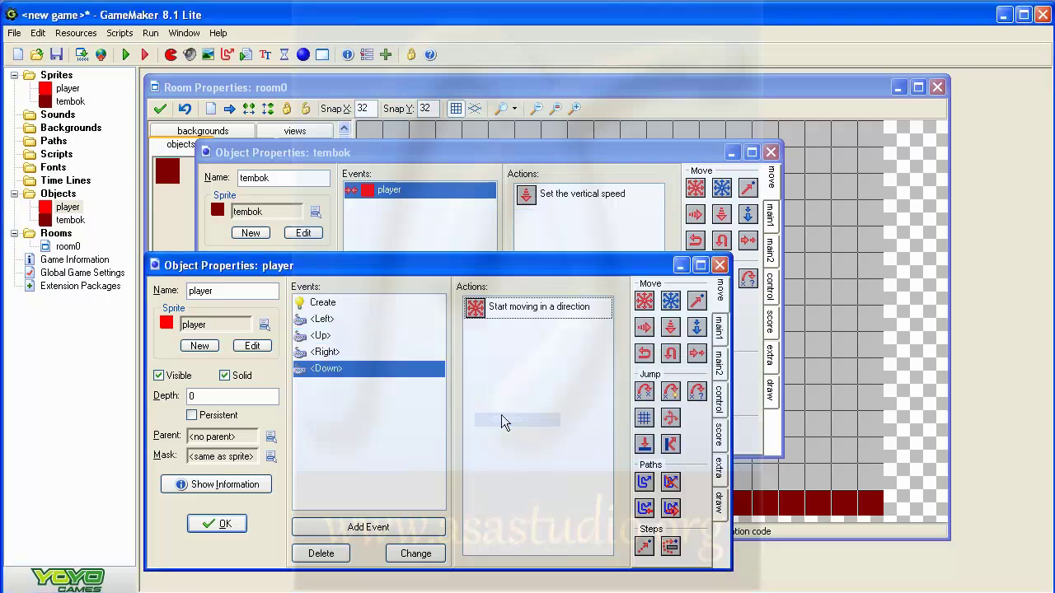
double_click(536, 307)
click(517, 300)
click(461, 443)
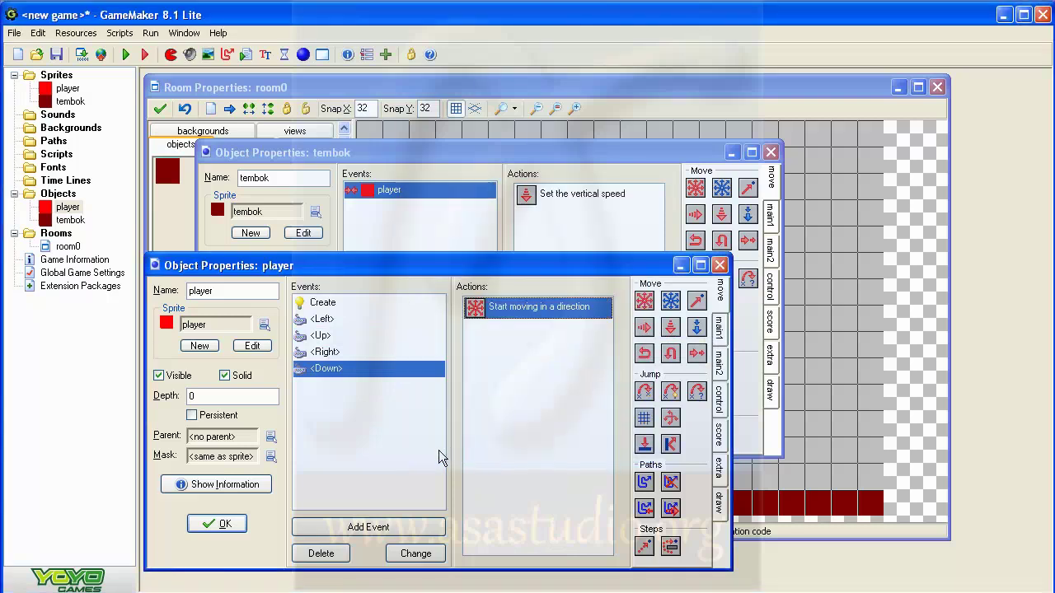
Run the game, test moving the player right and up, and close the game window.
click(126, 55)
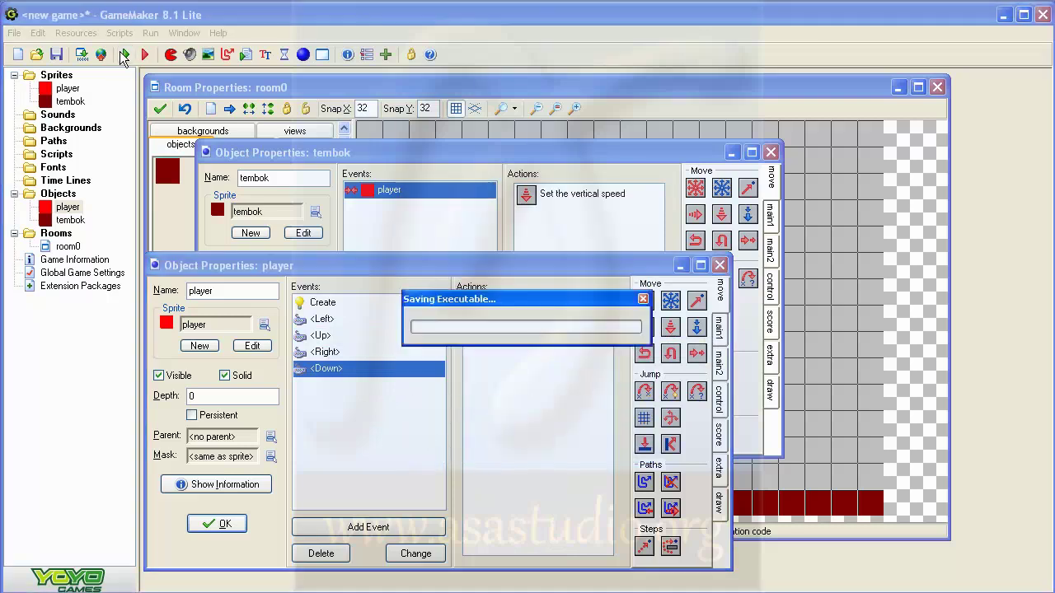
key(Right)
key(Up)
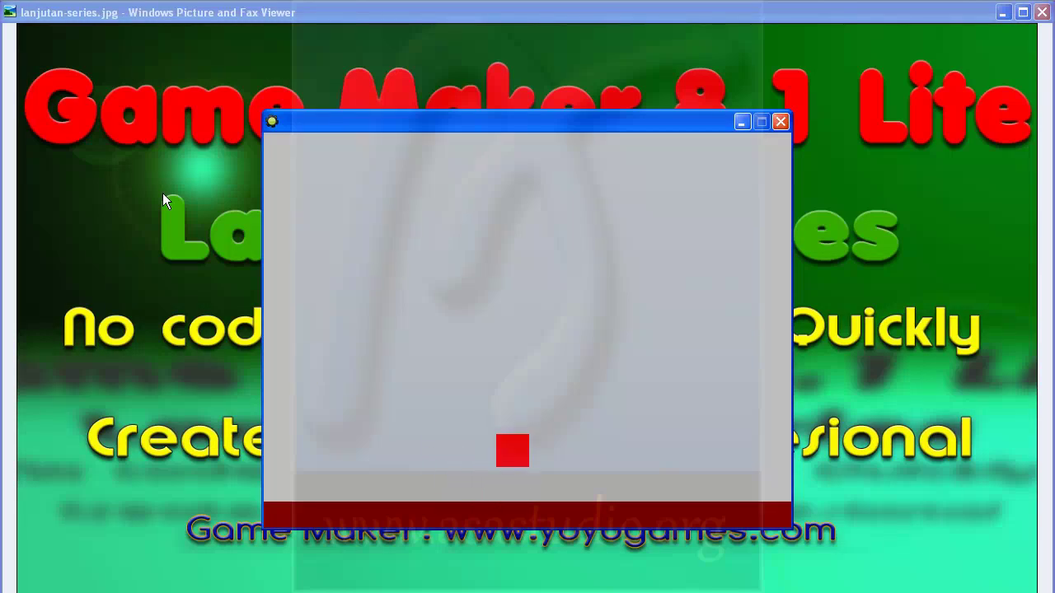
key(Up)
click(781, 122)
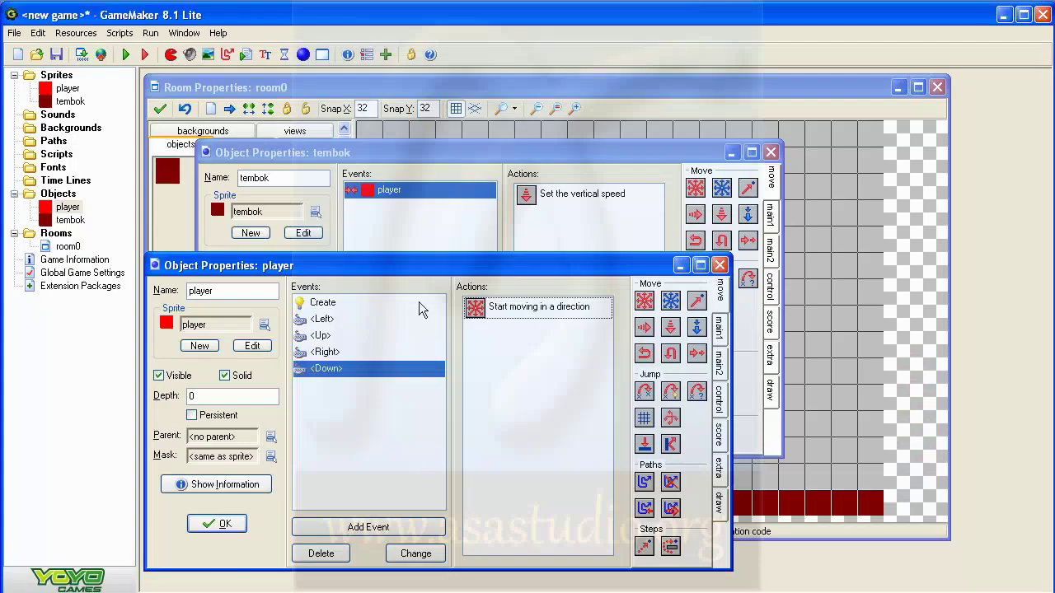
Delete the Up and Down keyboard events from the player object.
click(319, 338)
click(321, 370)
click(319, 337)
right_click(320, 339)
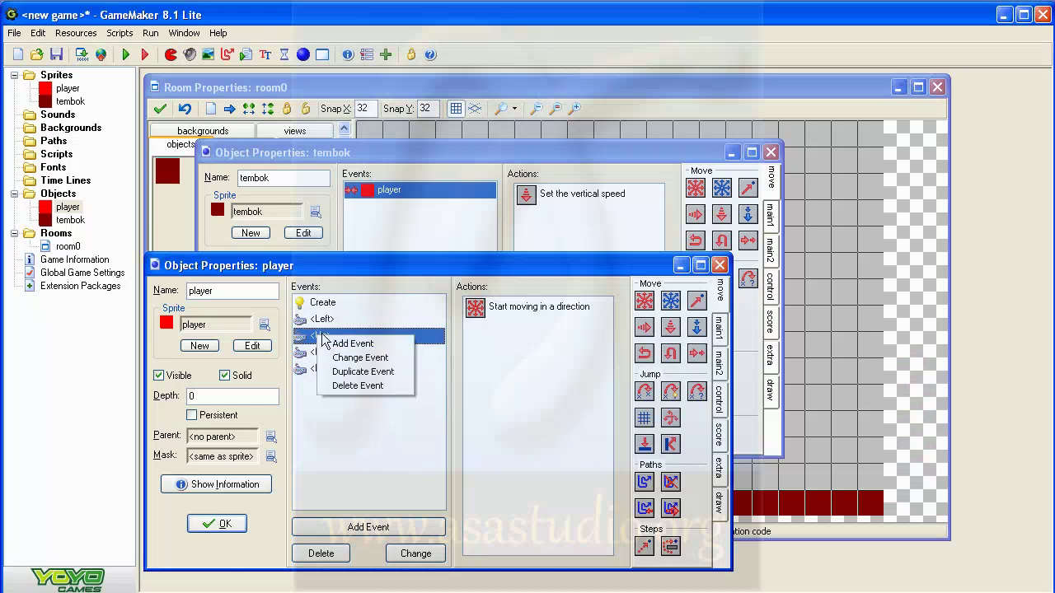
click(356, 387)
click(496, 346)
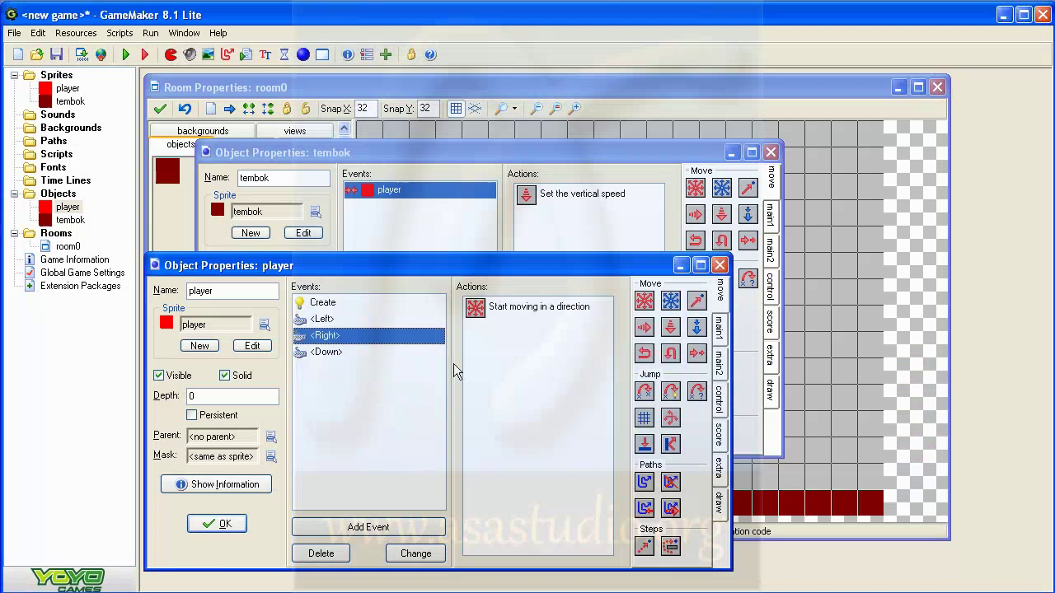
right_click(324, 352)
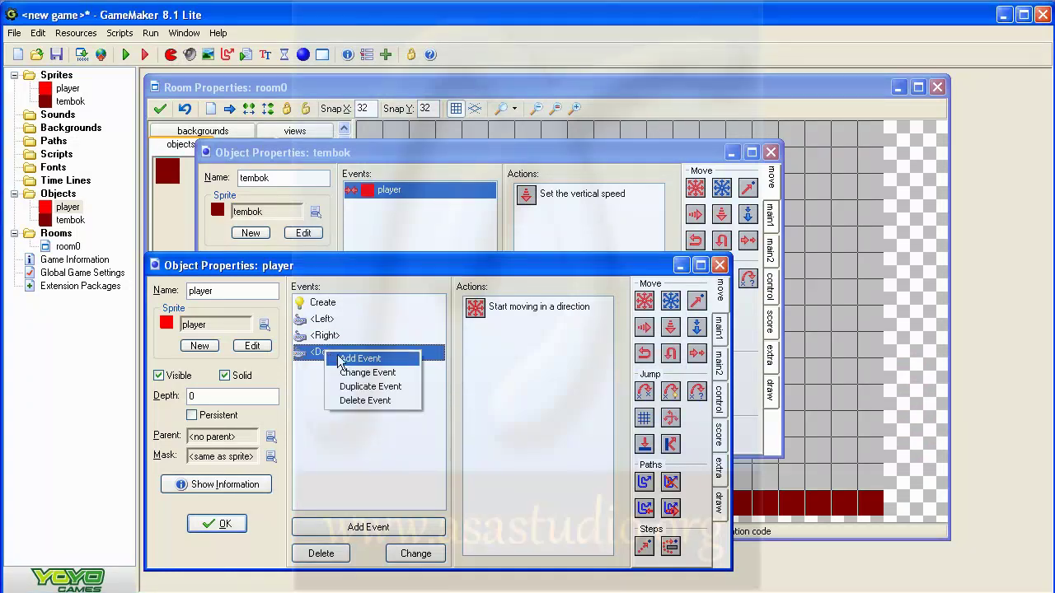
click(364, 402)
click(497, 347)
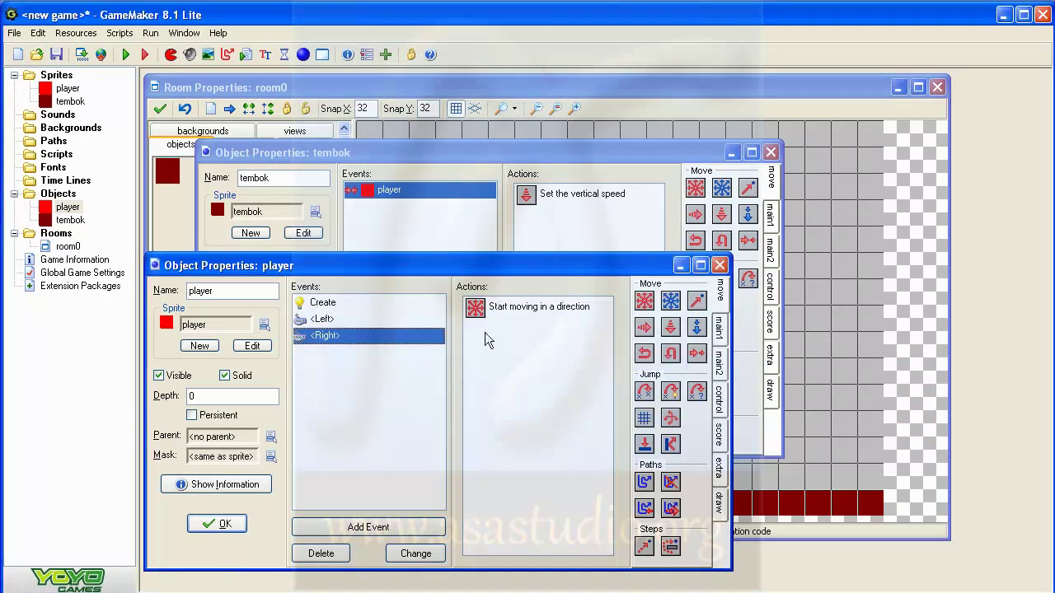
Run the game, steer the player right and left along the wall, and close the game window.
click(125, 54)
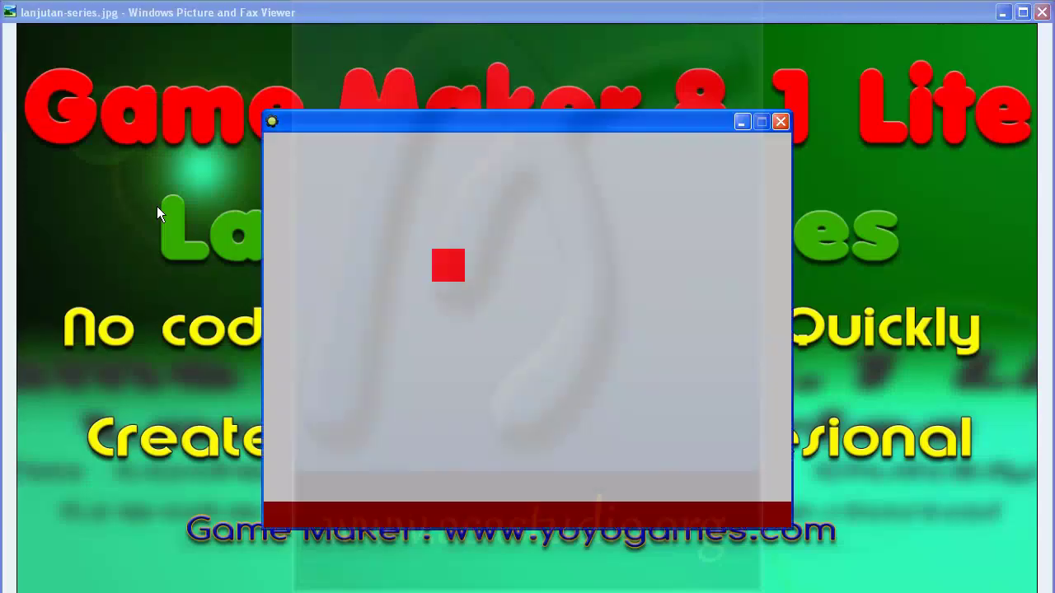
key(Right)
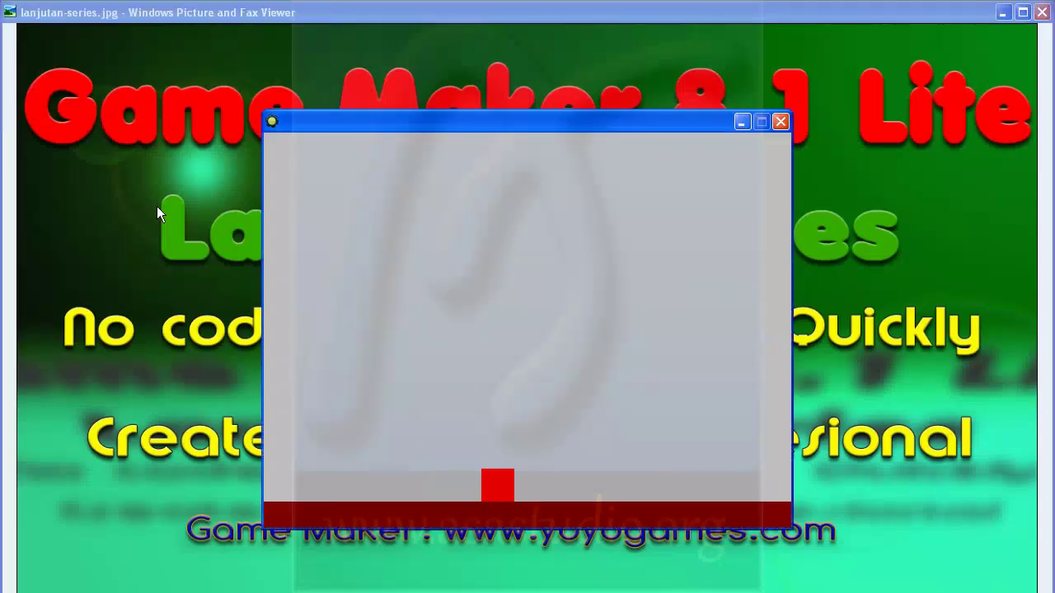
key(Left)
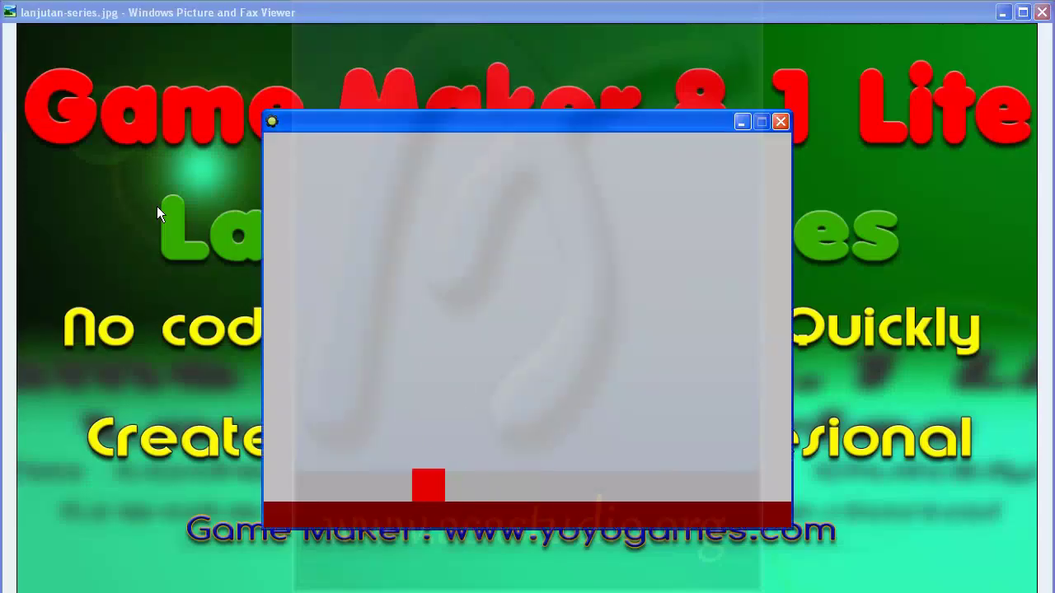
key(Right)
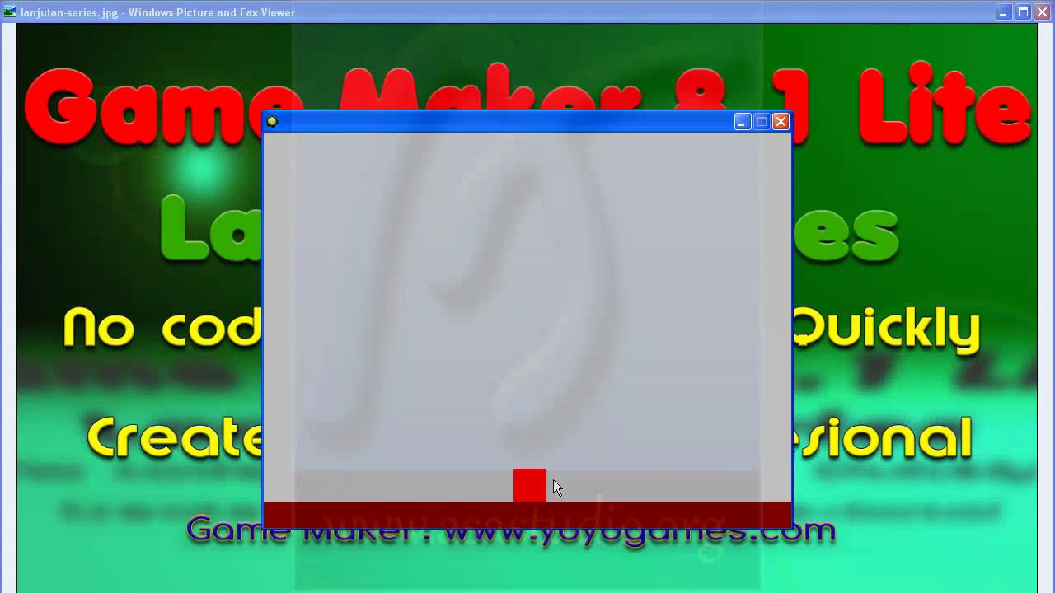
click(783, 124)
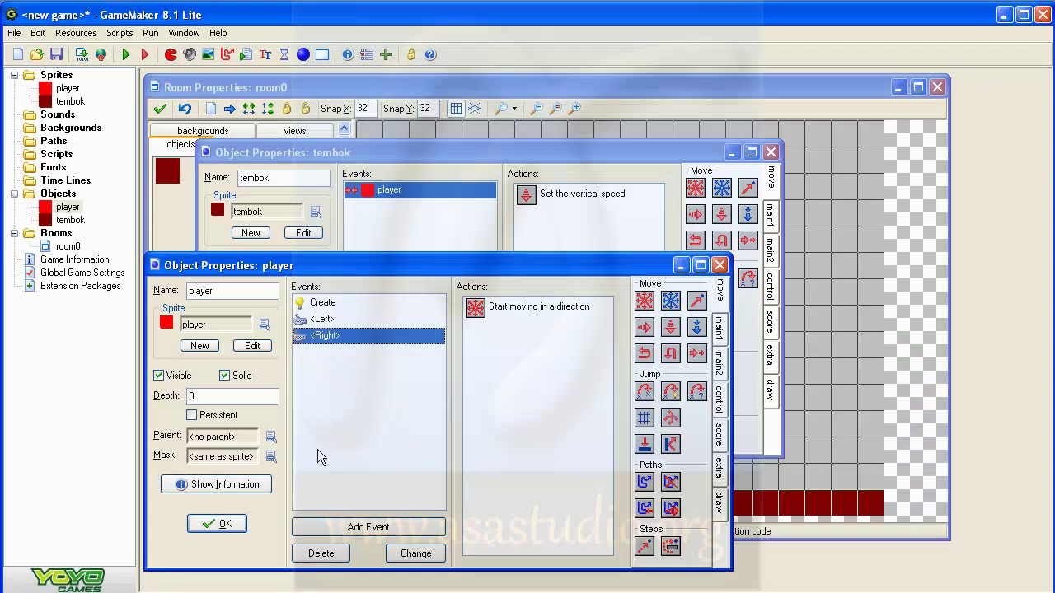
Add a no key keyboard event to the player object.
click(353, 525)
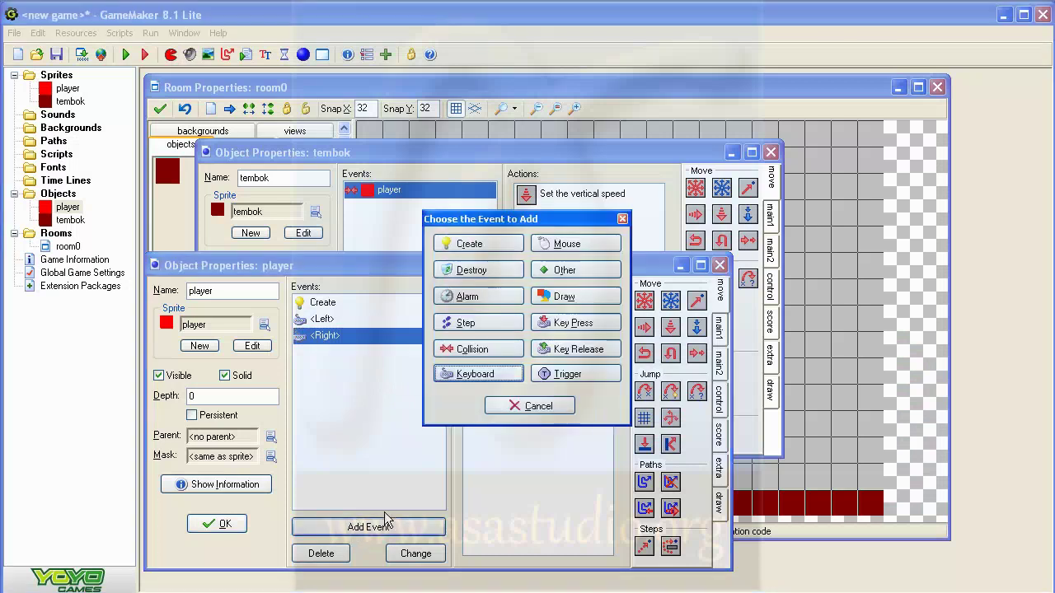
click(462, 372)
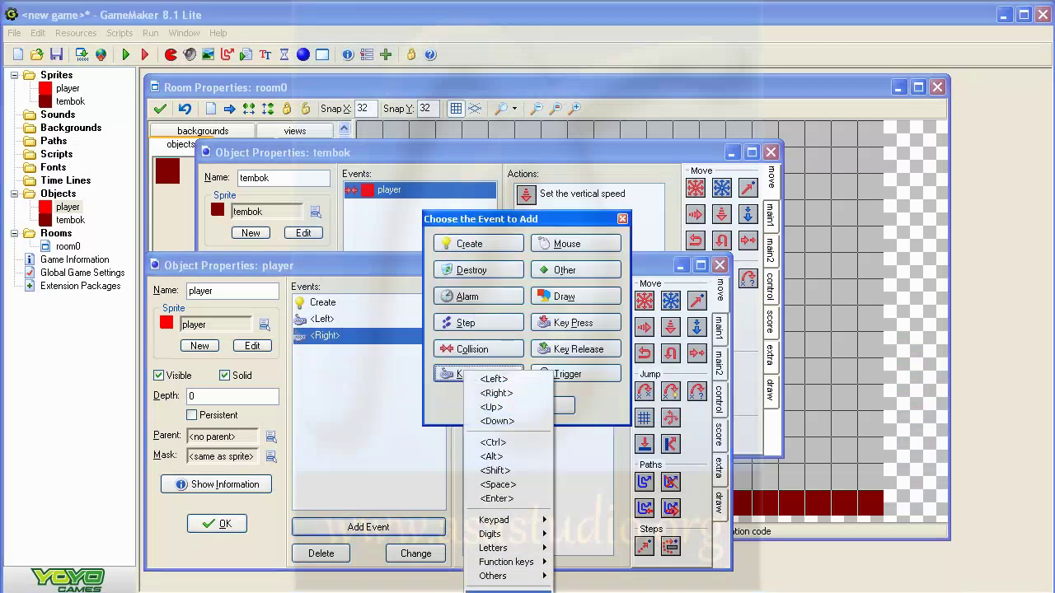
click(504, 590)
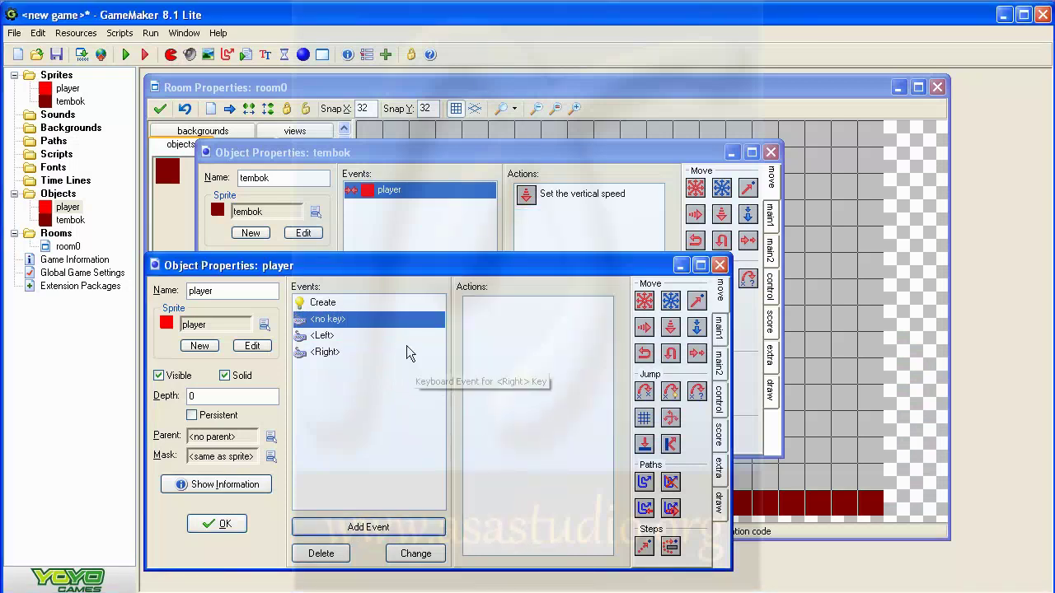
Test the player's left and right movement in the running game with the empty no key event, then close it.
click(126, 54)
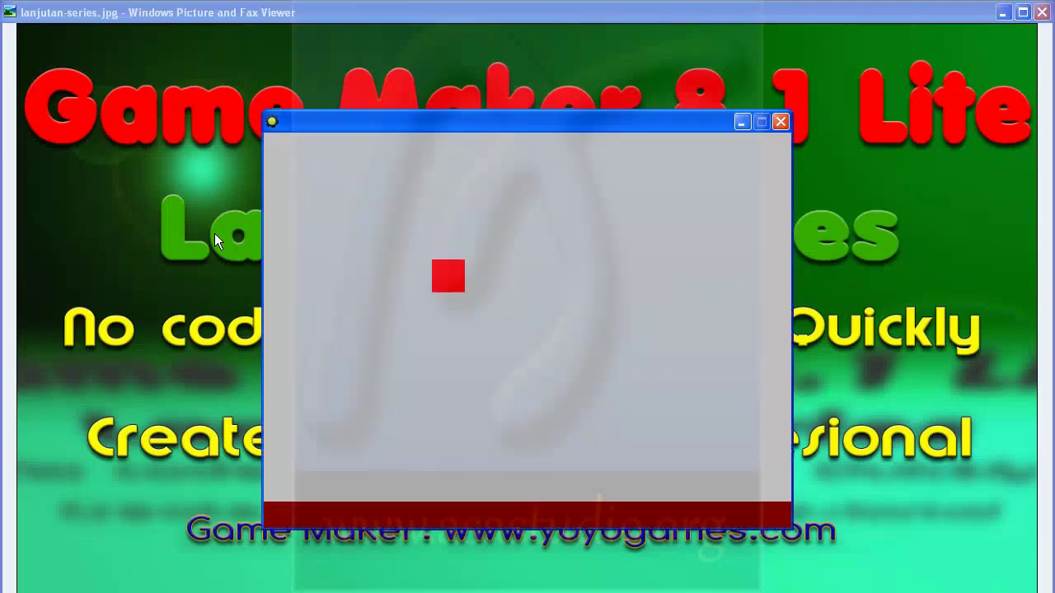
key(Right)
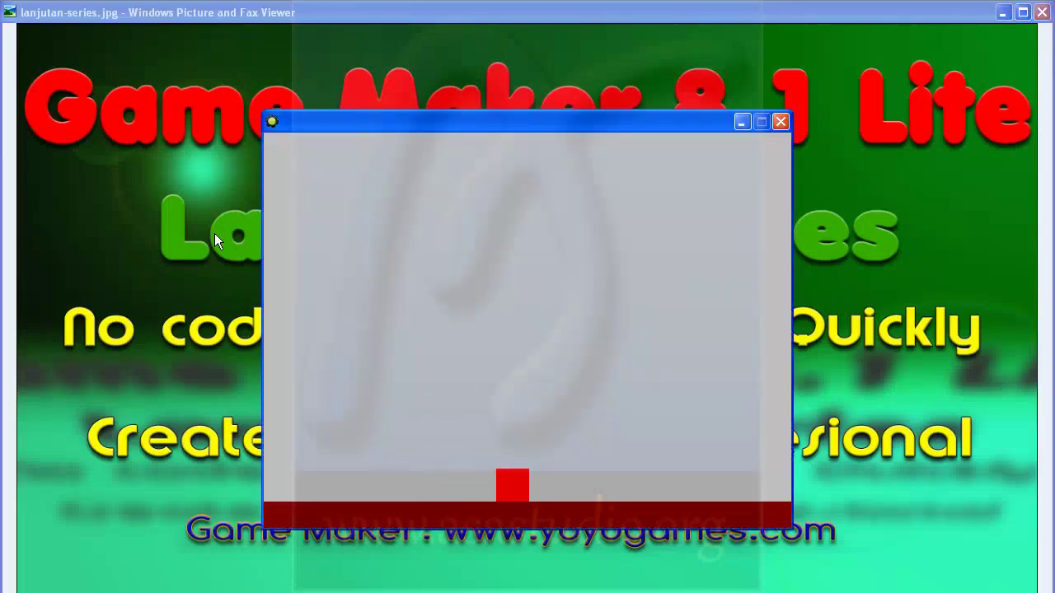
key(Left)
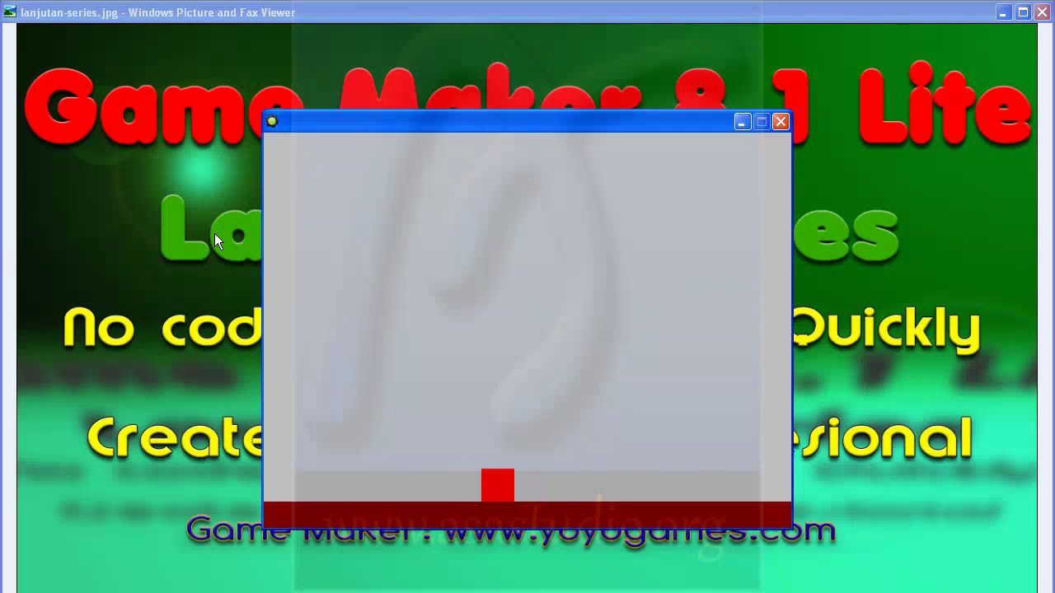
key(Right)
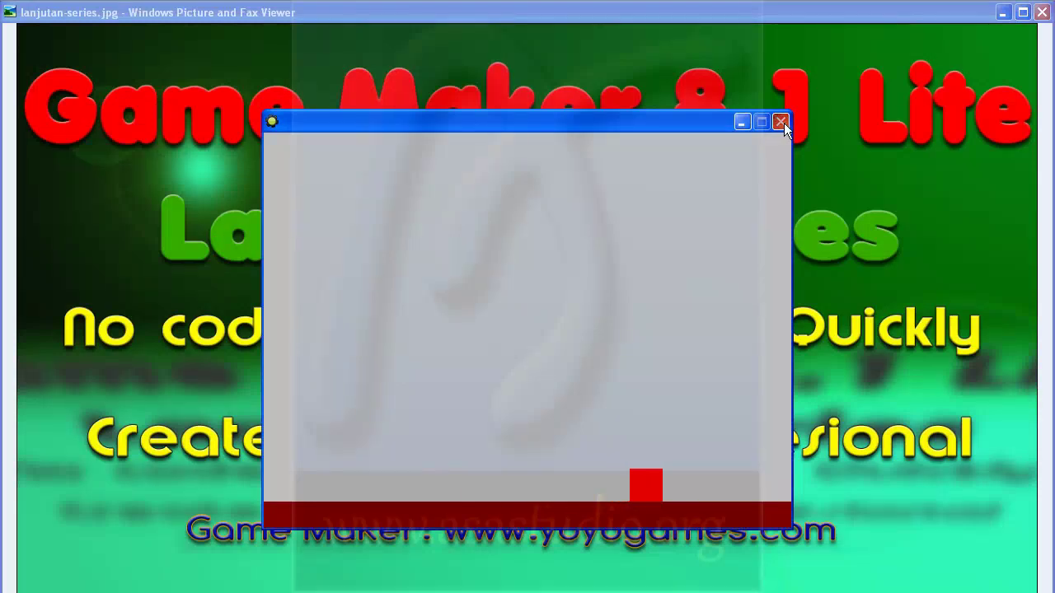
click(781, 122)
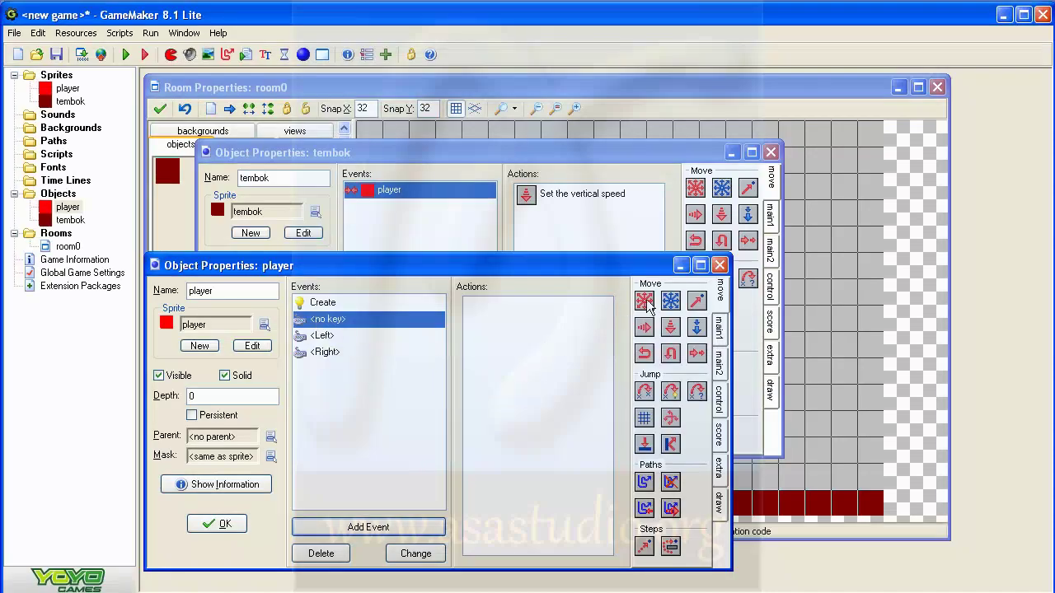
Add a Move Fixed action with the centre stop direction and speed 0 to the no key event, and test-run the game.
drag(651, 305, 552, 317)
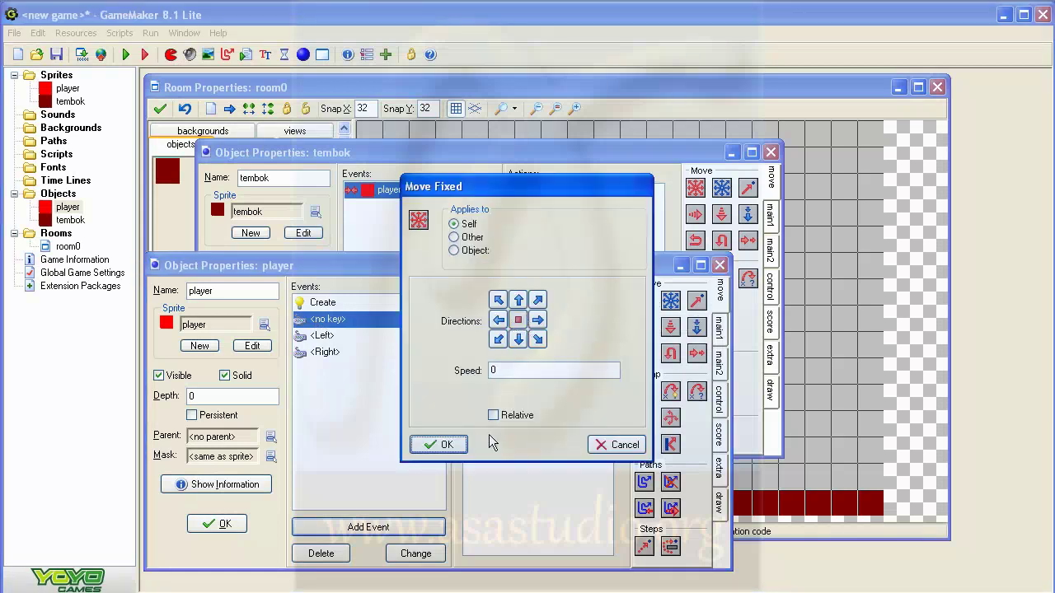
click(443, 446)
click(125, 55)
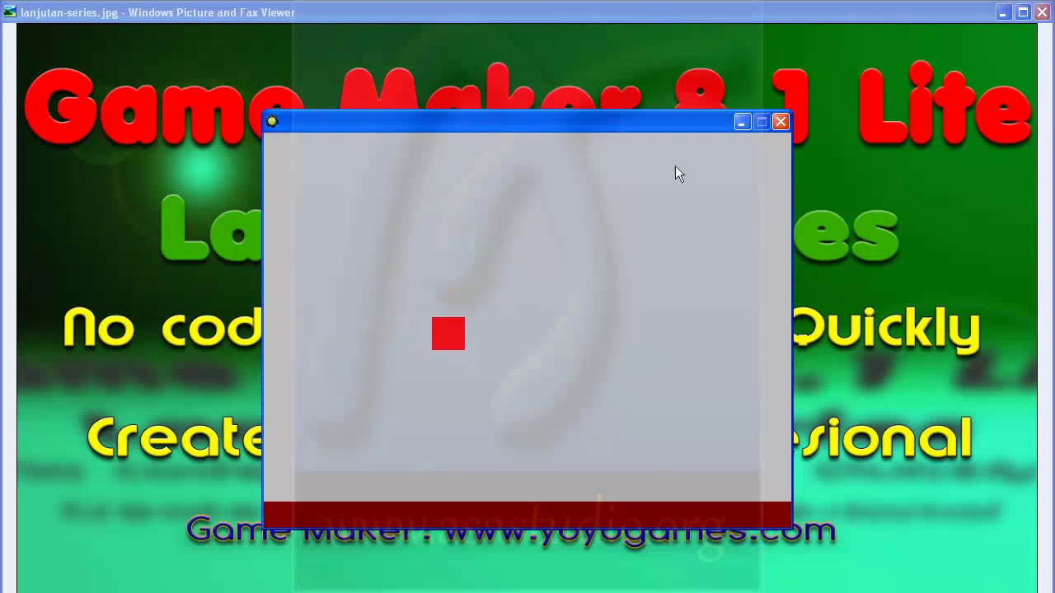
click(780, 122)
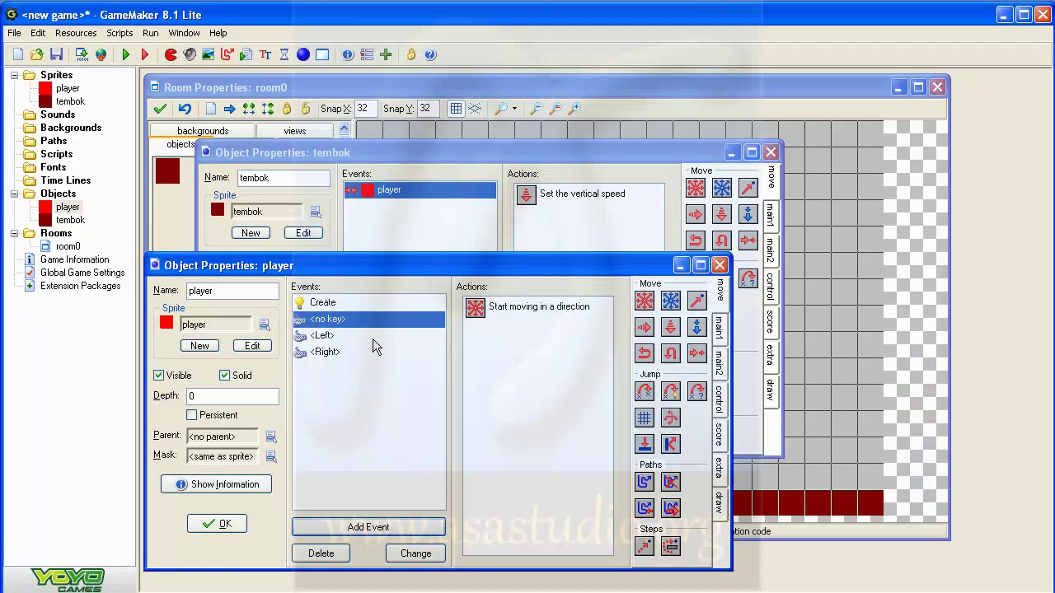
Add a Check Collision condition for only solid objects at x 0, y 0 above the player's no key move action.
mouse_move(488, 313)
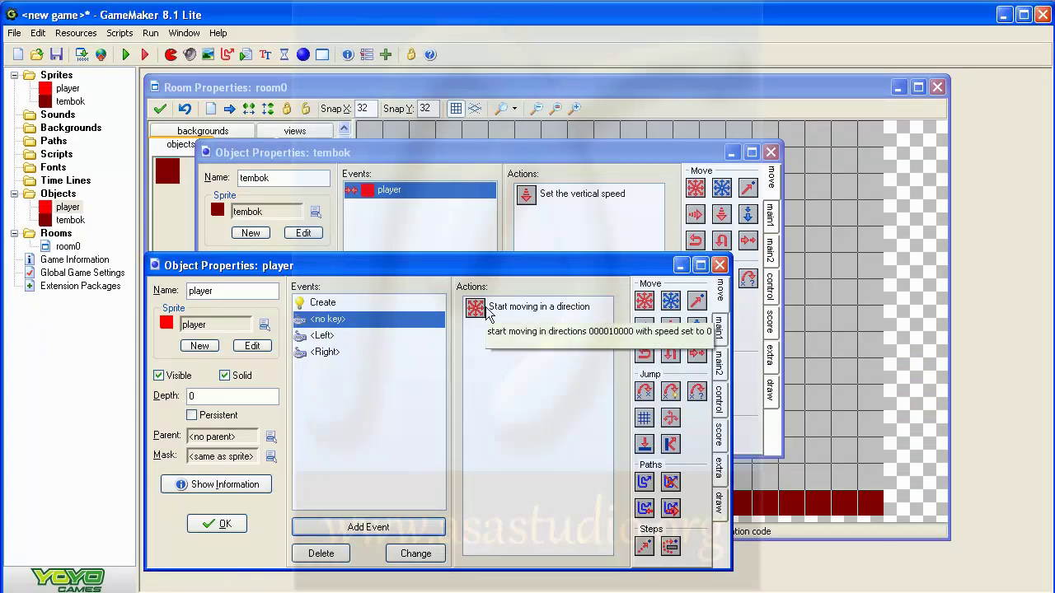
click(319, 324)
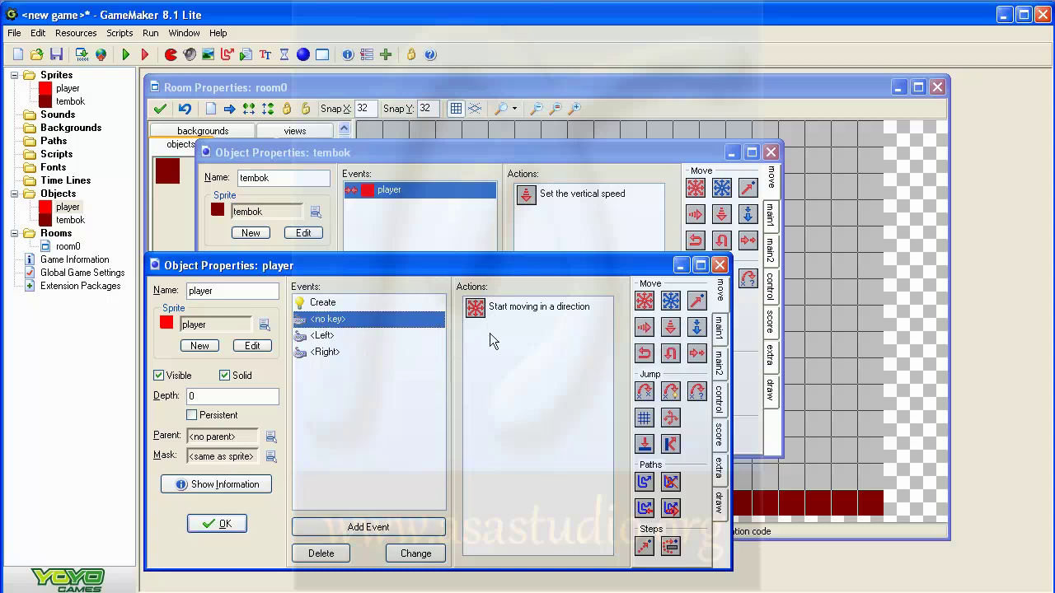
click(720, 330)
click(724, 378)
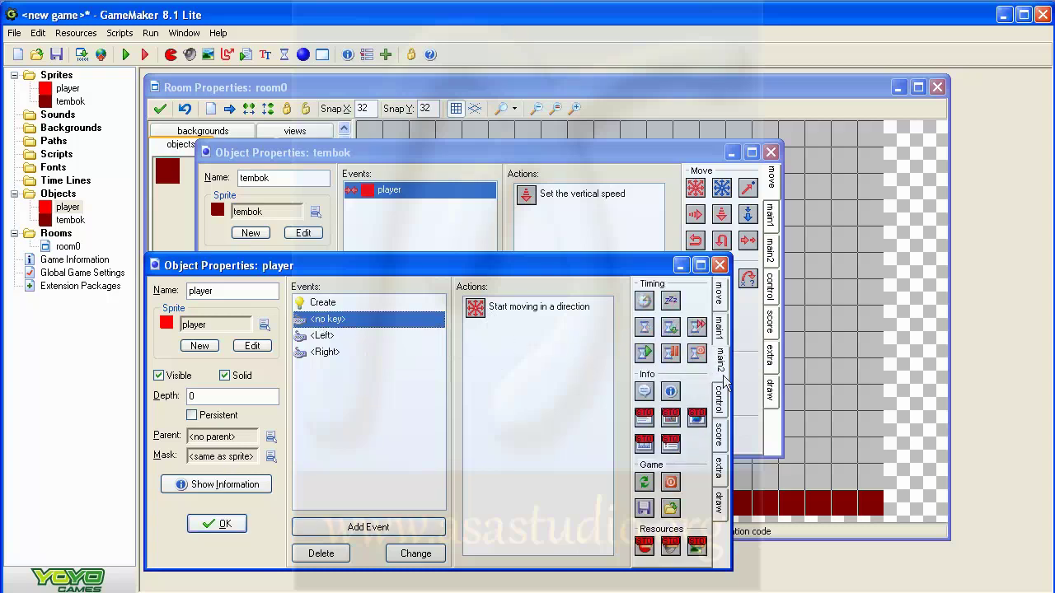
click(723, 402)
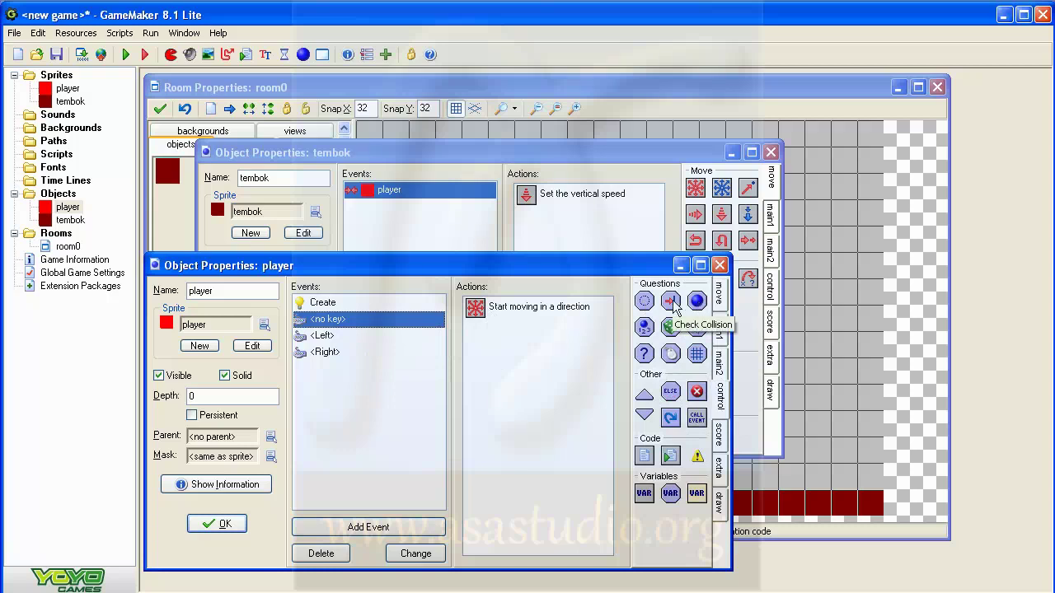
drag(674, 306, 524, 304)
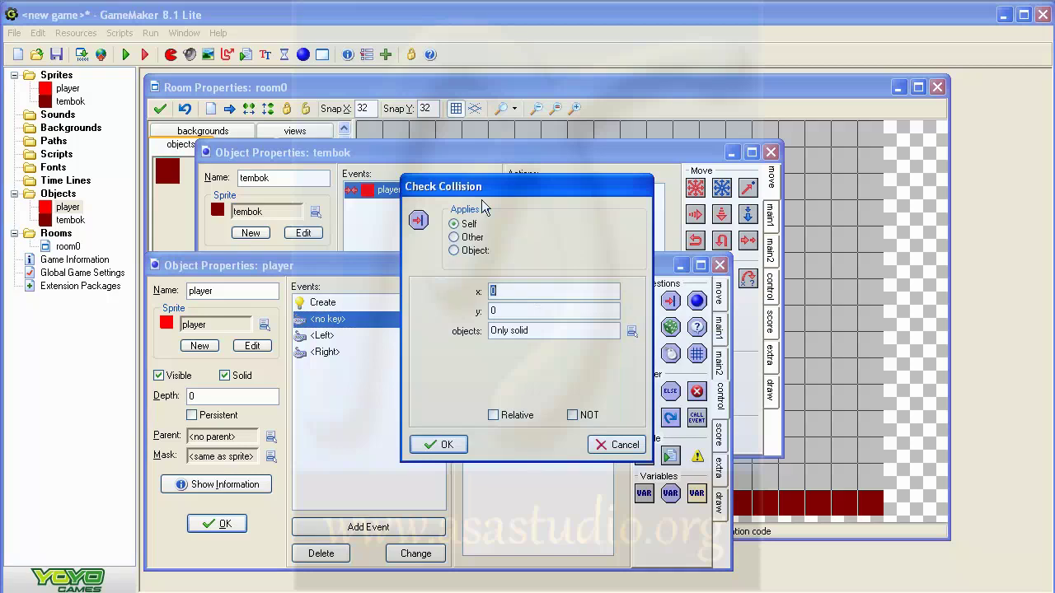
drag(500, 186, 303, 130)
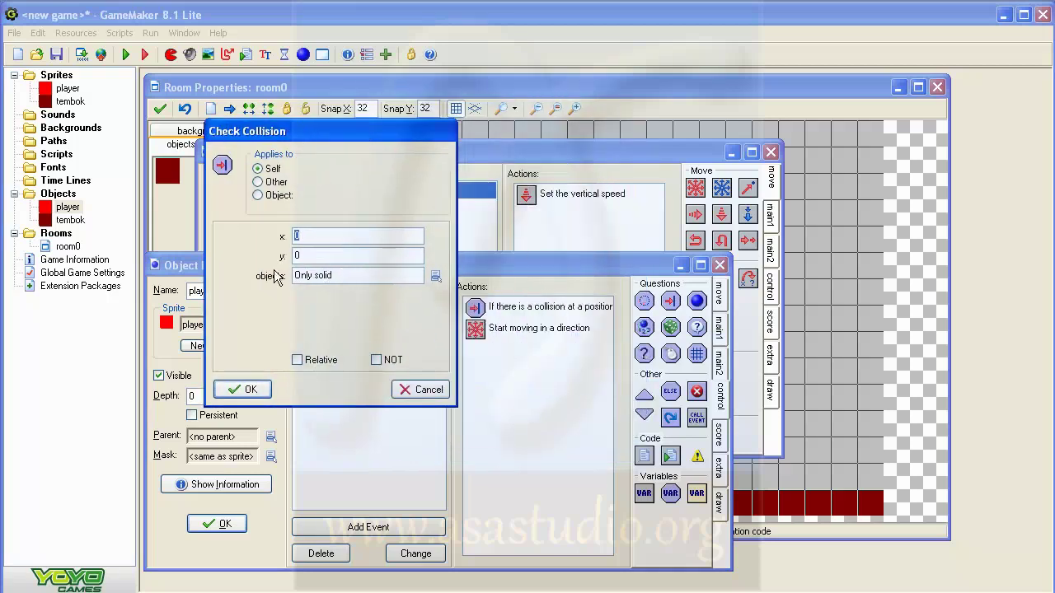
click(435, 277)
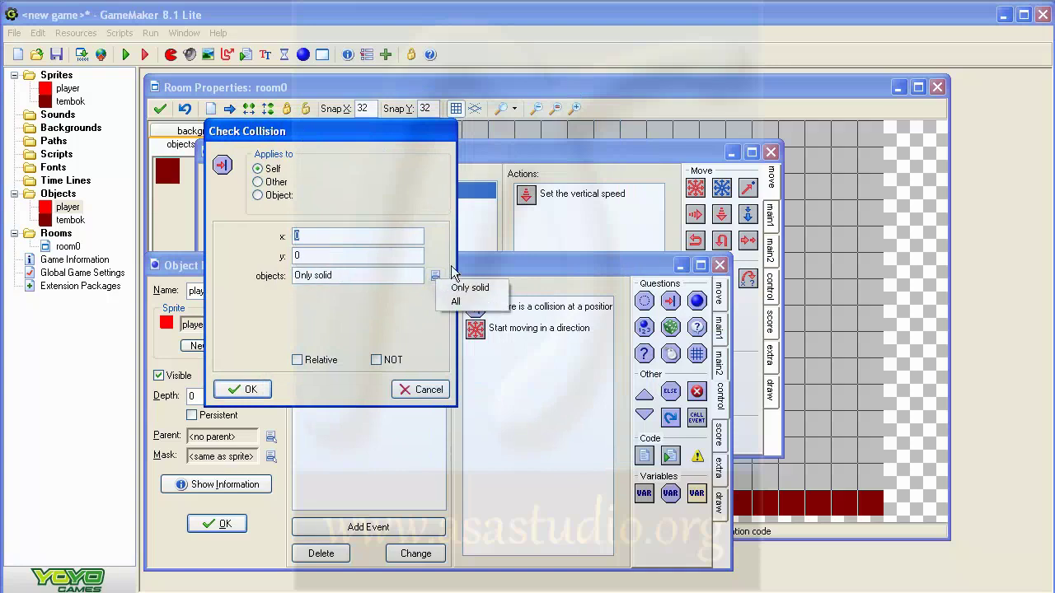
click(450, 288)
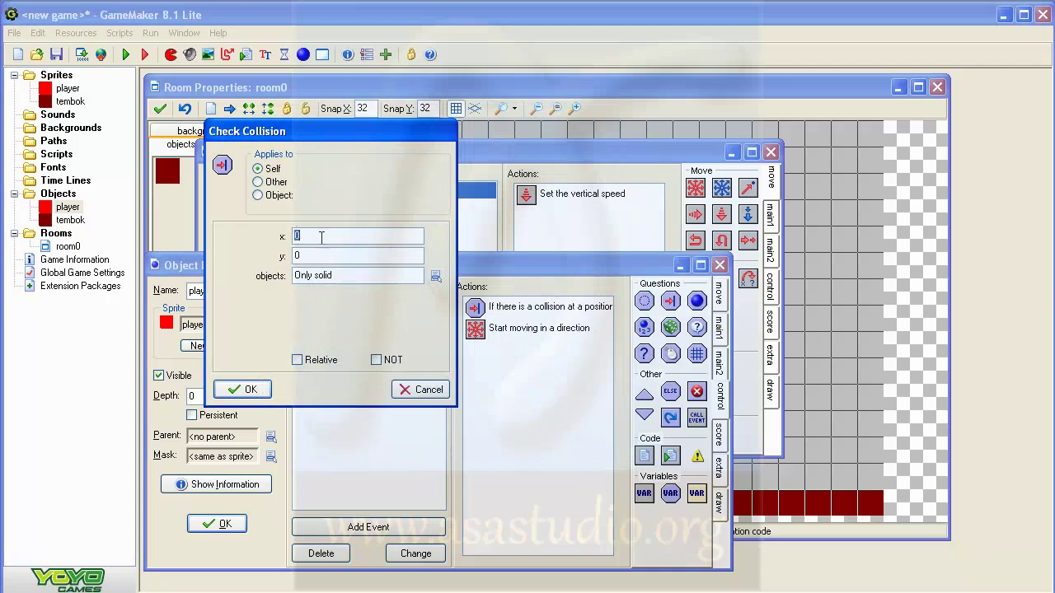
click(242, 389)
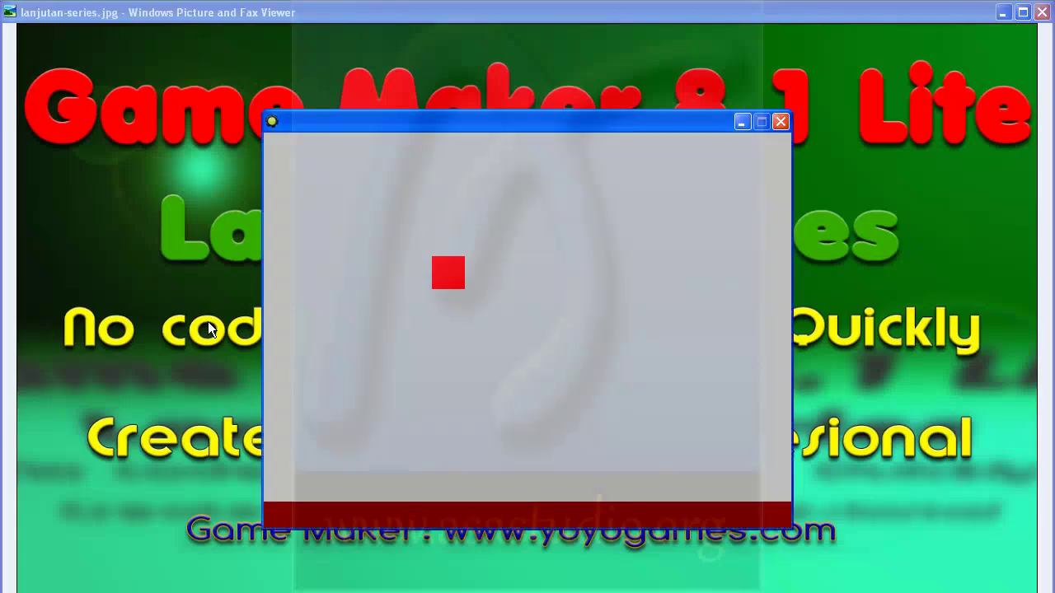
Test the player's right and left movement in the running game with the collision check in place, and close the game window.
key(Right)
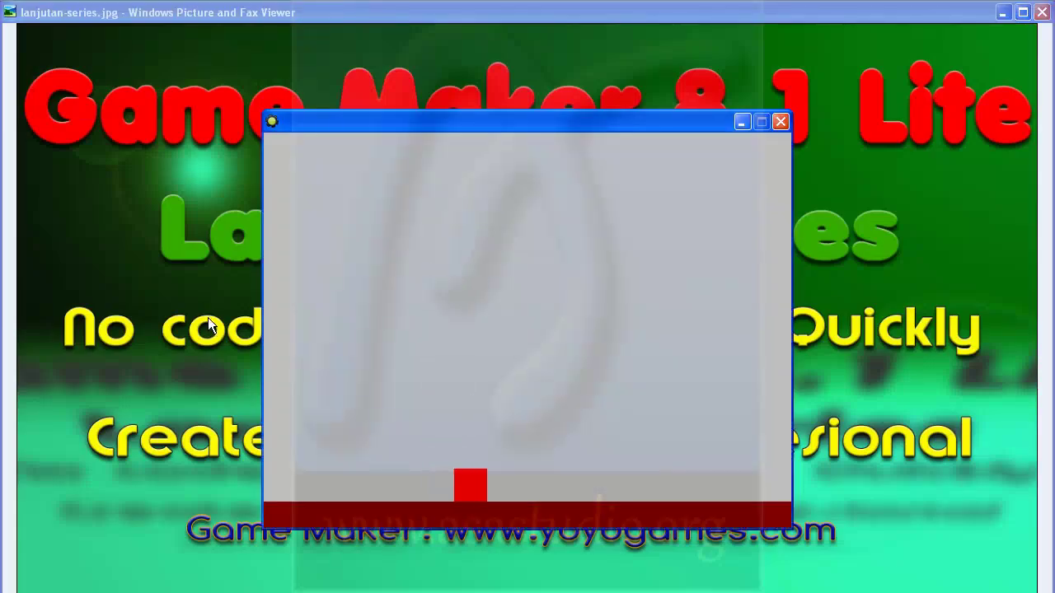
key(Left)
key(Right)
key(Left)
key(Right)
click(780, 121)
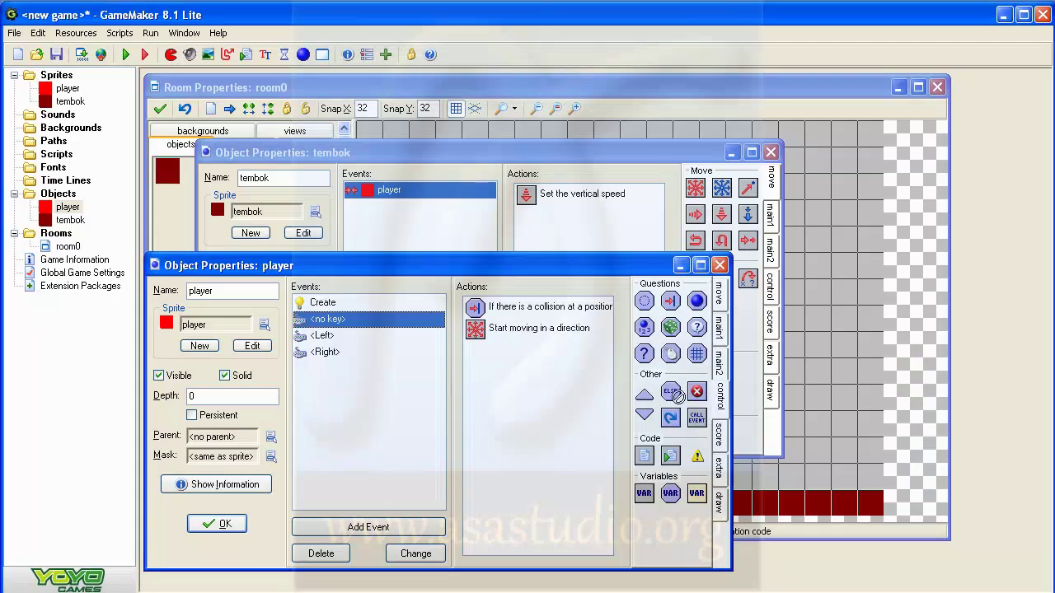
Add an Else action below the no key event's move action and enable NOT on the collision check.
drag(550, 394, 550, 395)
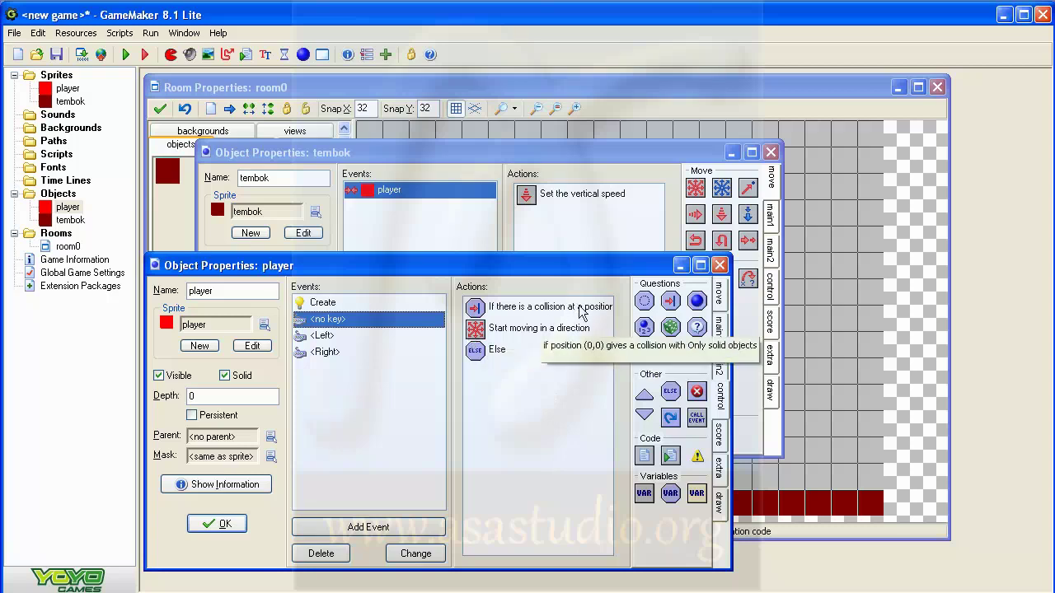
double_click(493, 311)
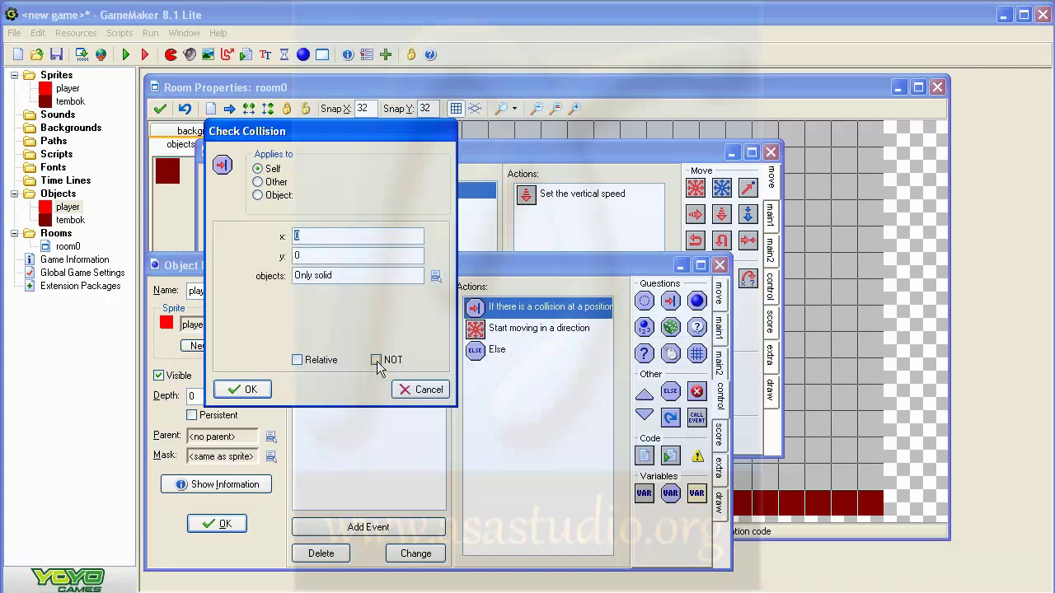
click(243, 390)
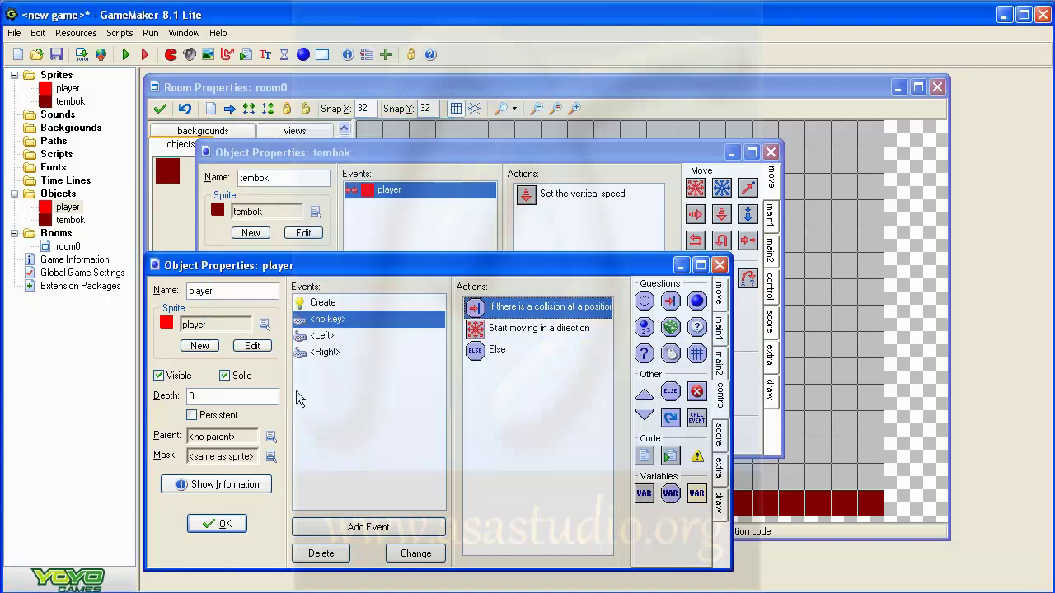
Delete the Else action from the no key event, and test-run the game.
click(483, 352)
key(Delete)
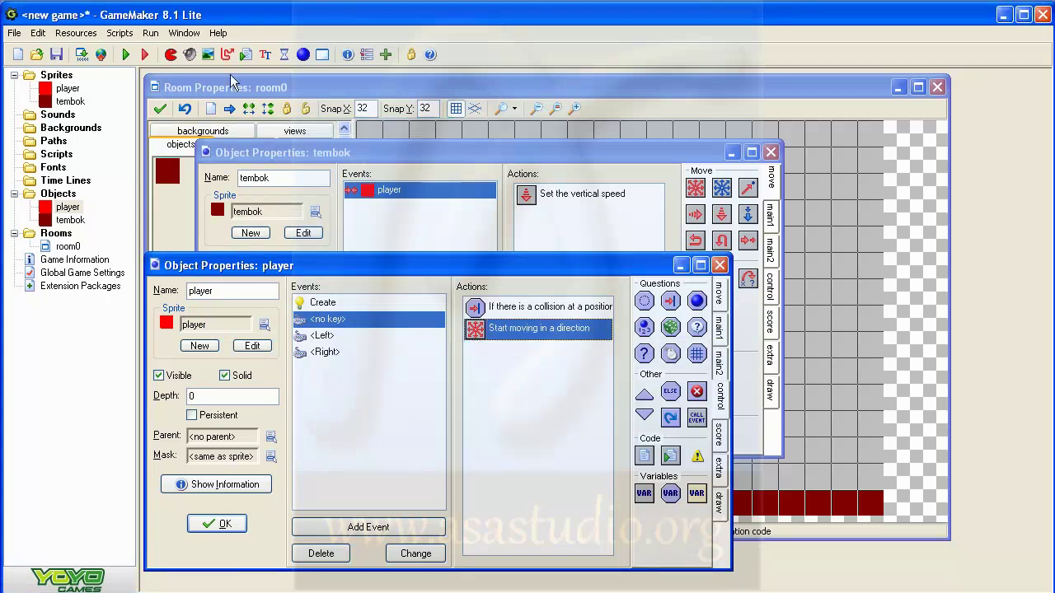
click(147, 54)
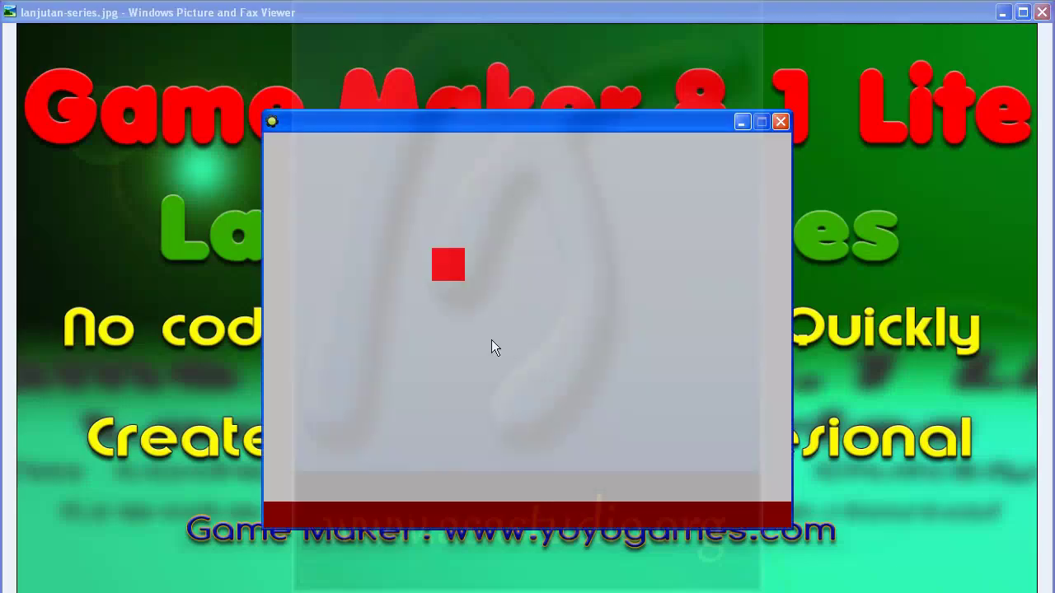
click(782, 123)
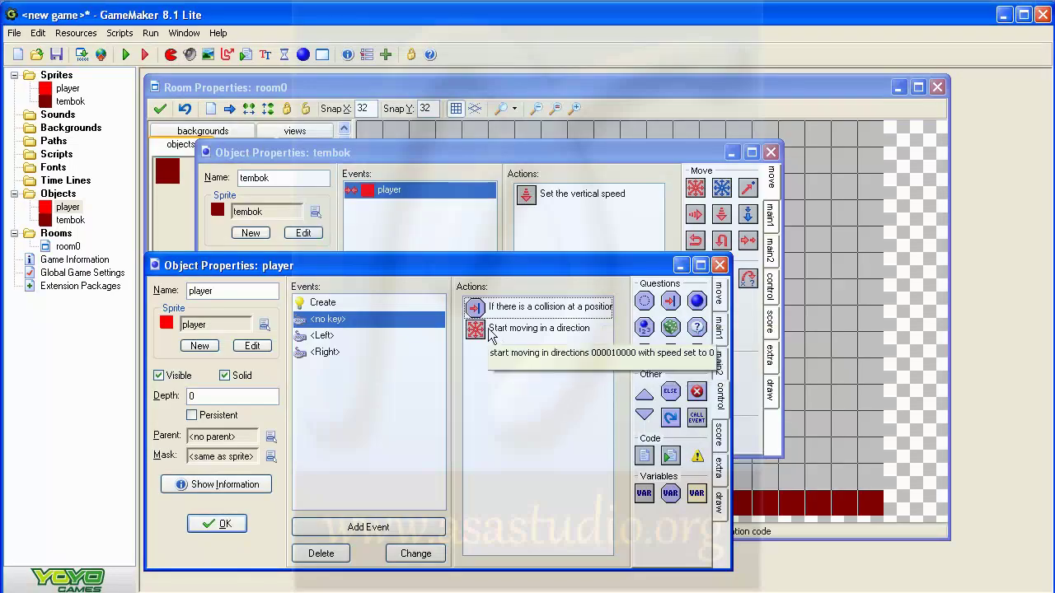
double_click(494, 315)
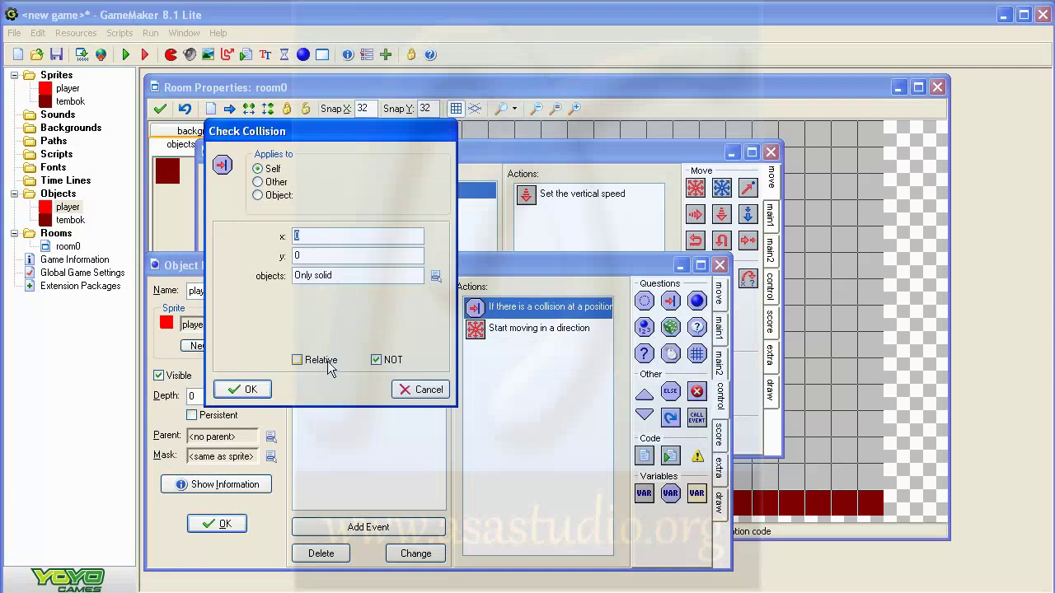
click(375, 360)
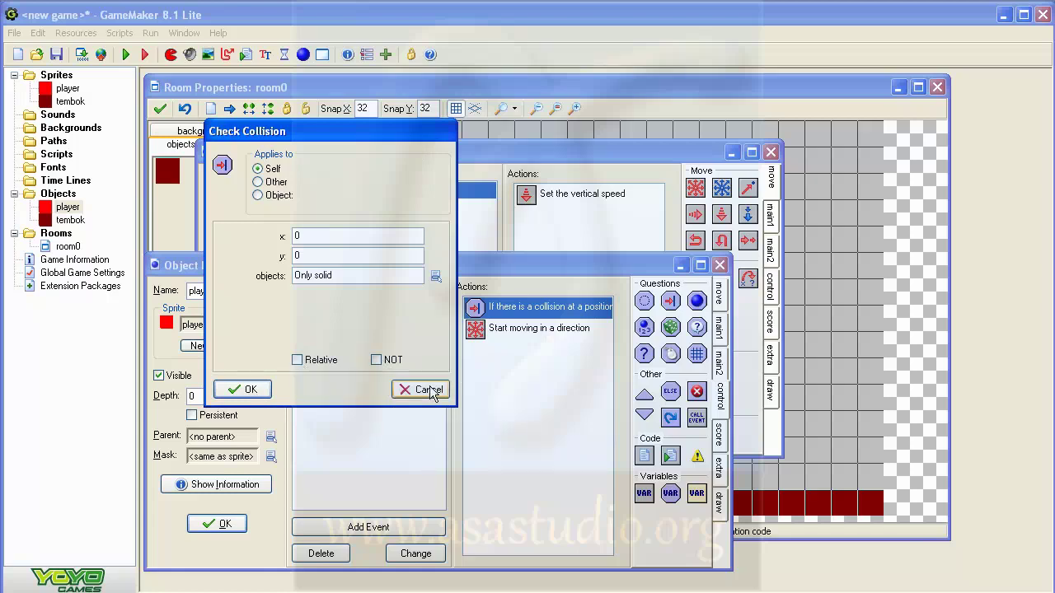
drag(337, 131, 634, 66)
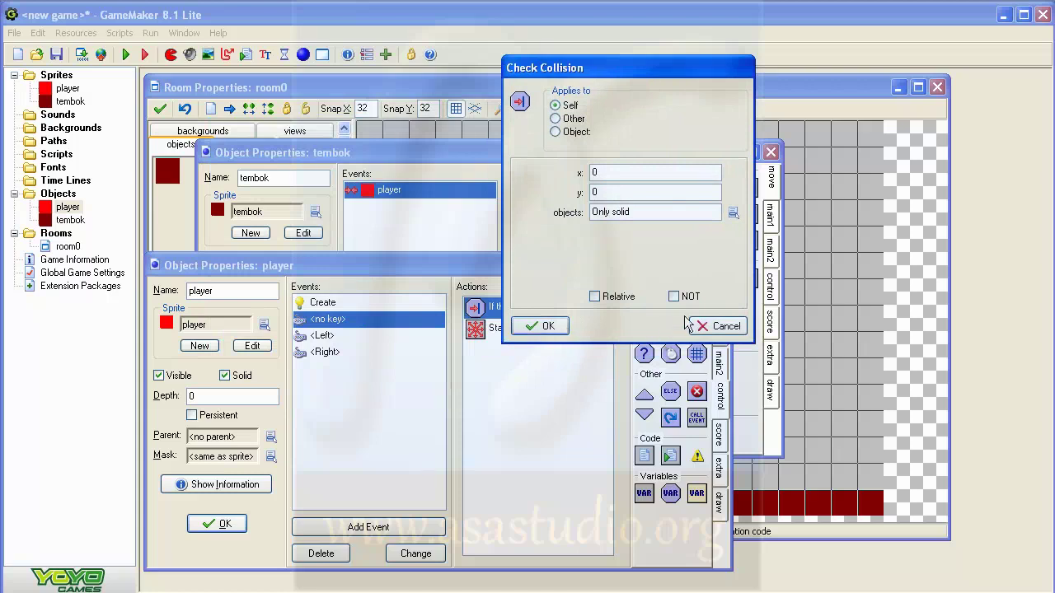
click(719, 326)
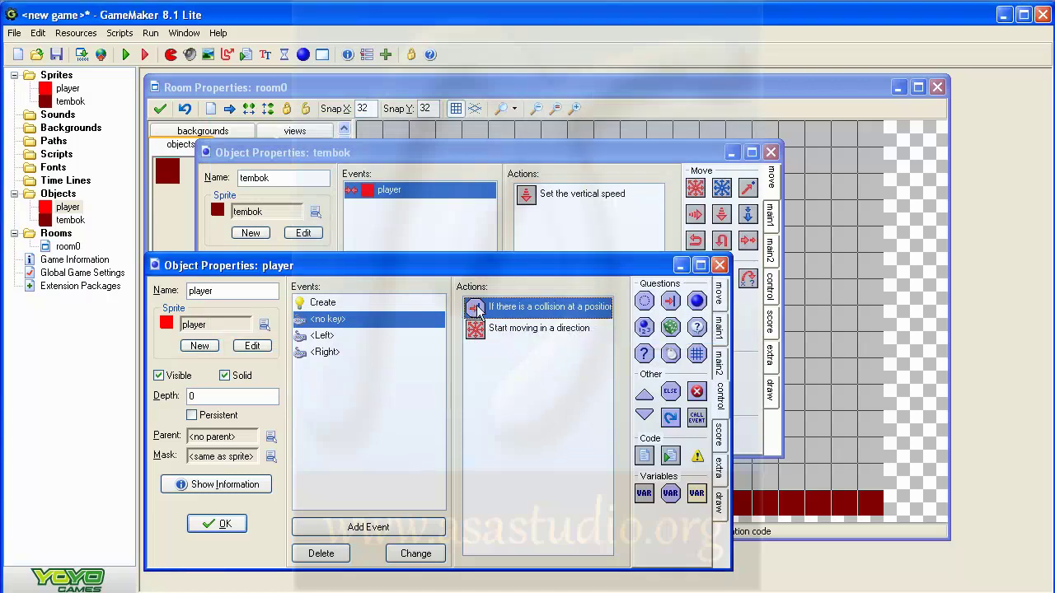
Replace the no key event's collision check and move action with a Set Variable action setting hspeed to 0.
key(Delete)
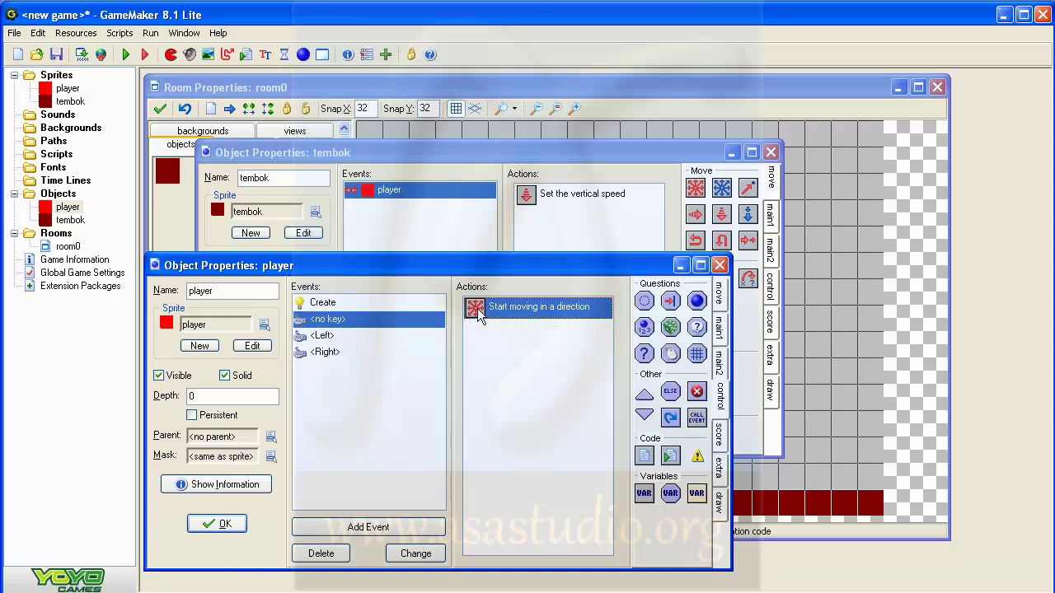
key(Delete)
drag(645, 495, 507, 340)
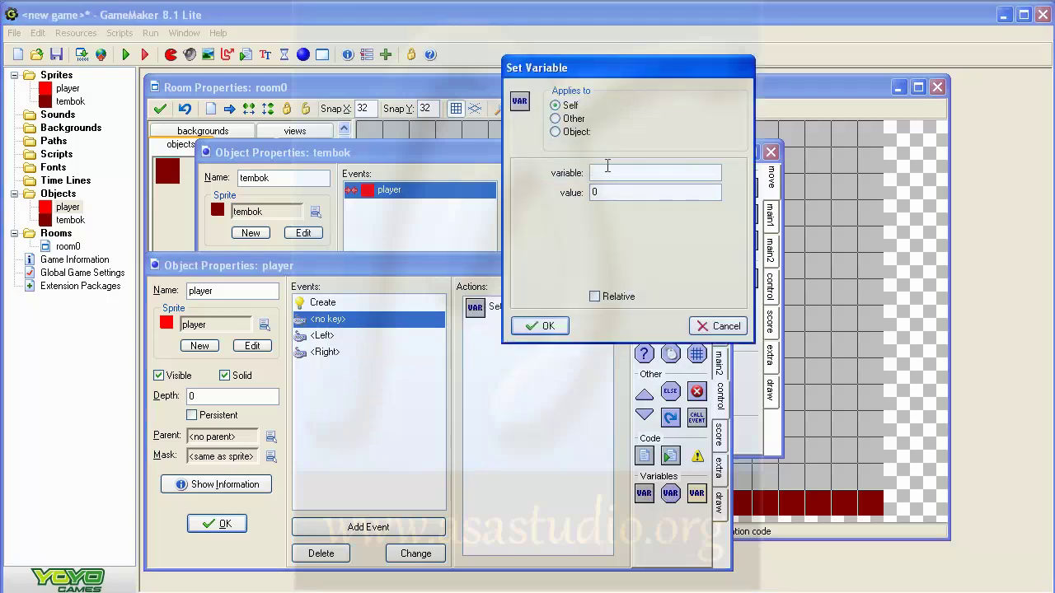
text(hspeed)
click(544, 325)
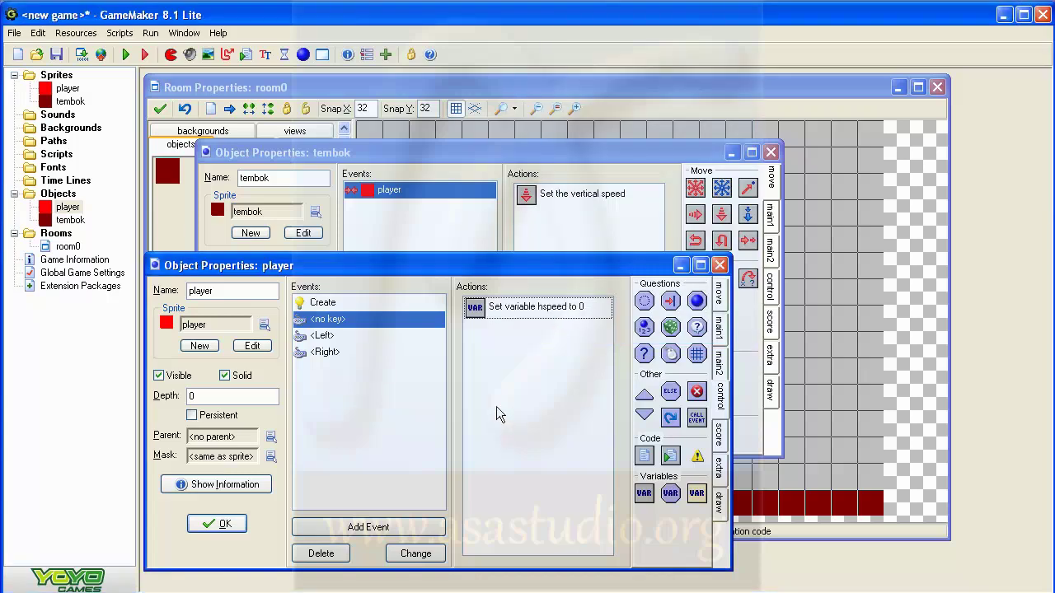
Run the game, move the player left and right to check how it stops with the hspeed action, and close it.
click(125, 55)
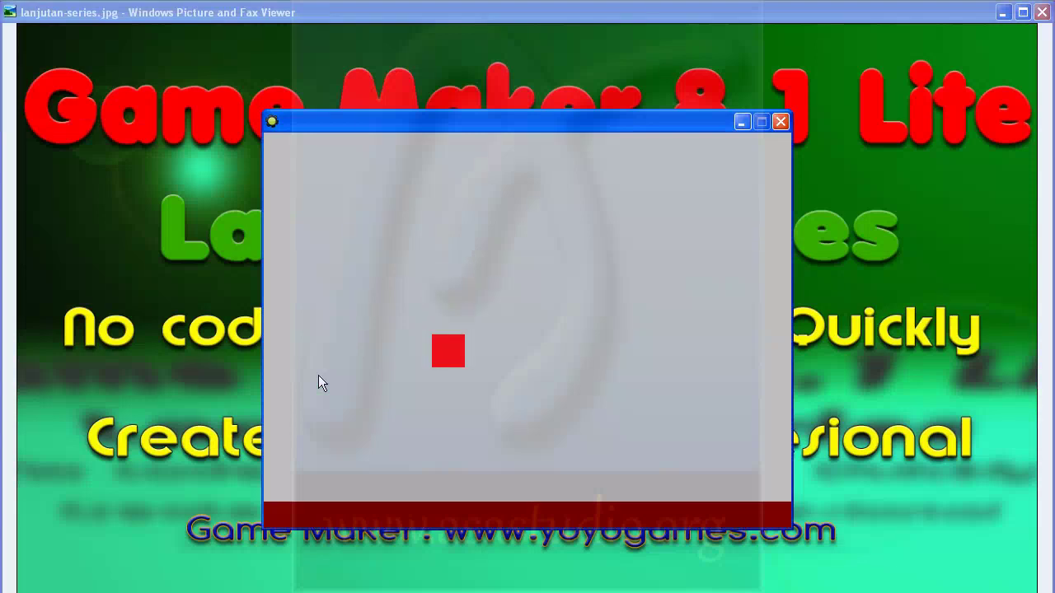
key(Right)
key(Left)
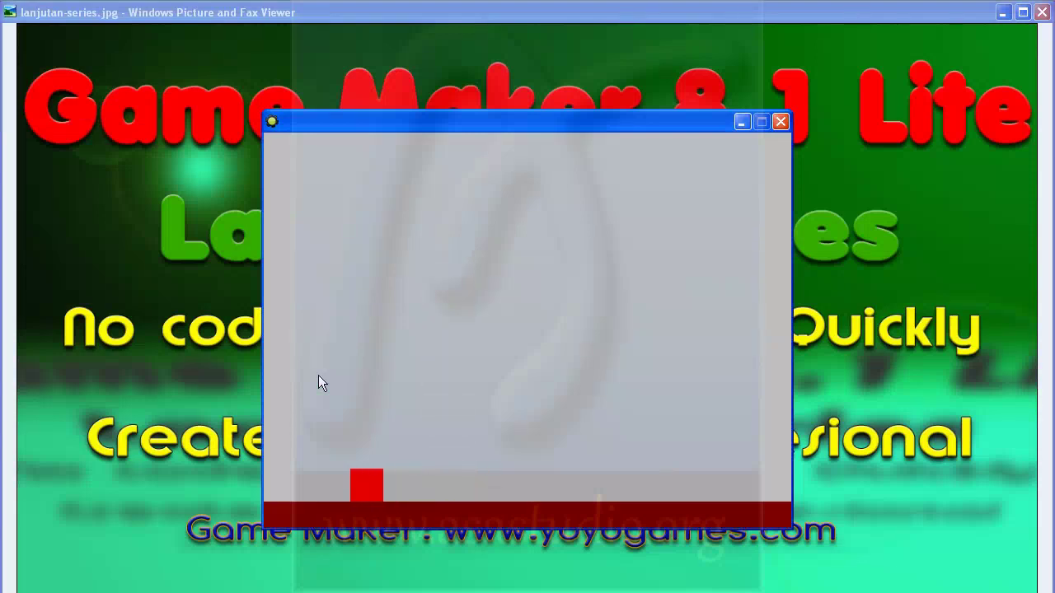
key(Right)
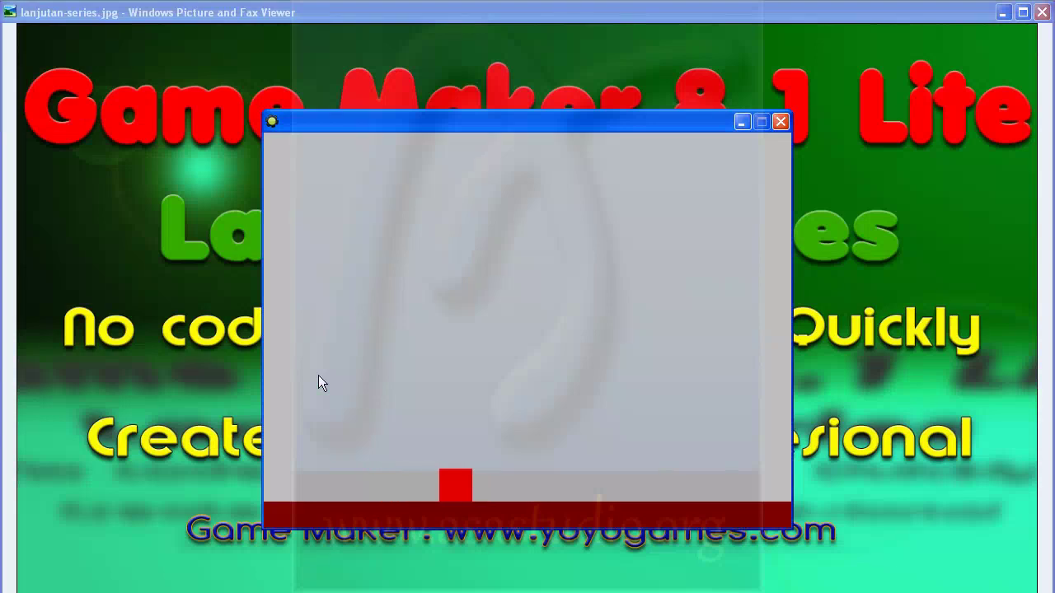
key(Right)
key(Left)
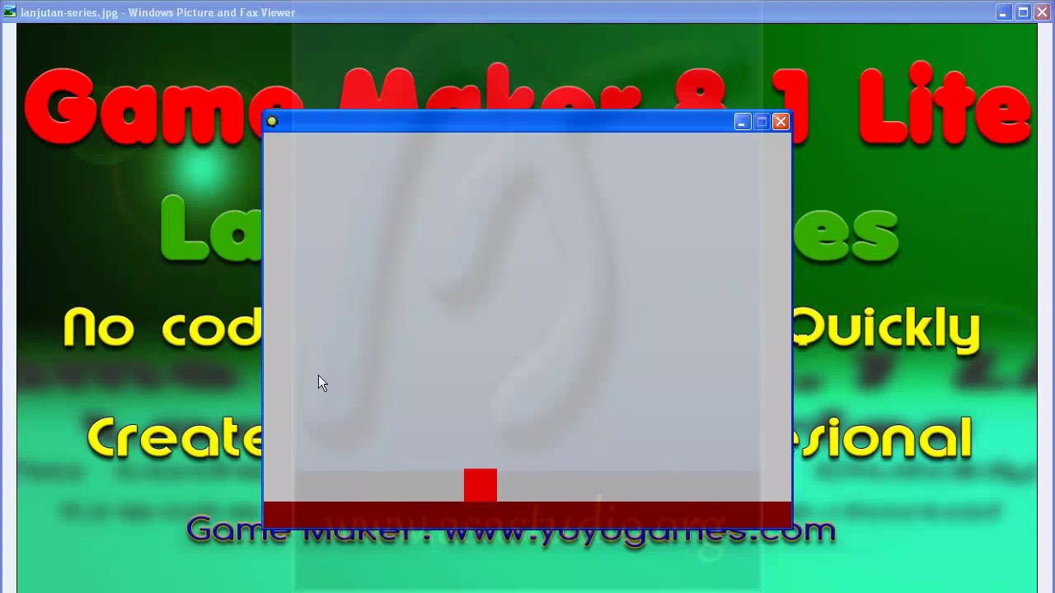
click(778, 122)
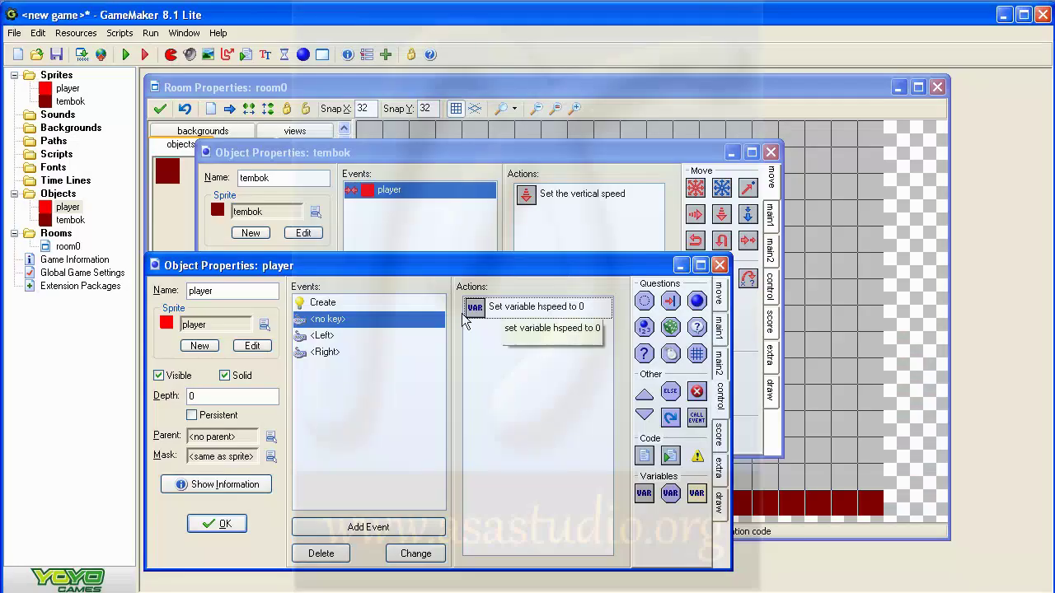
Add a Space keyboard event to the player object.
click(358, 527)
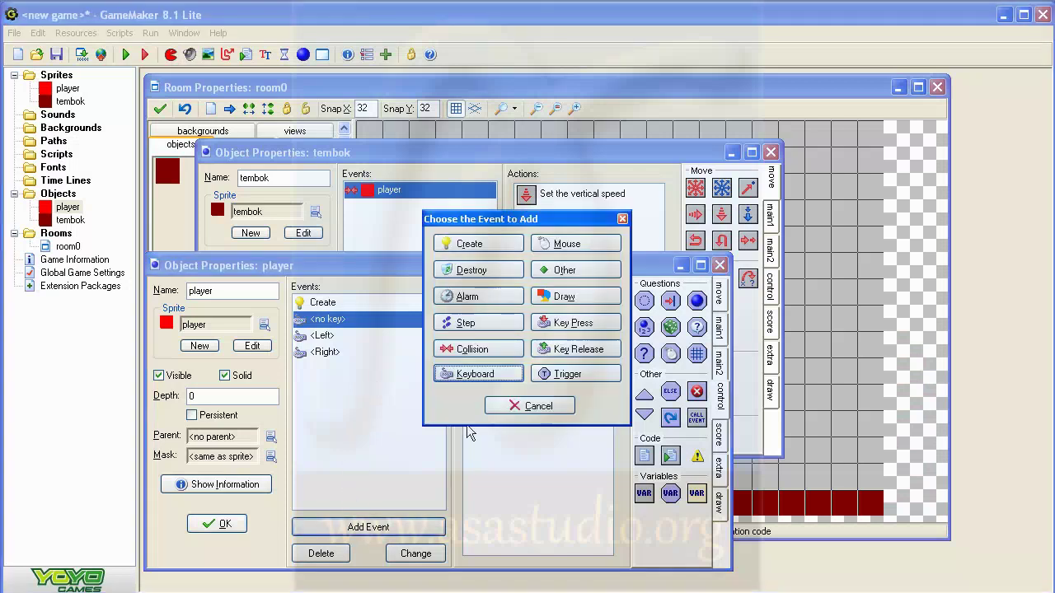
click(468, 374)
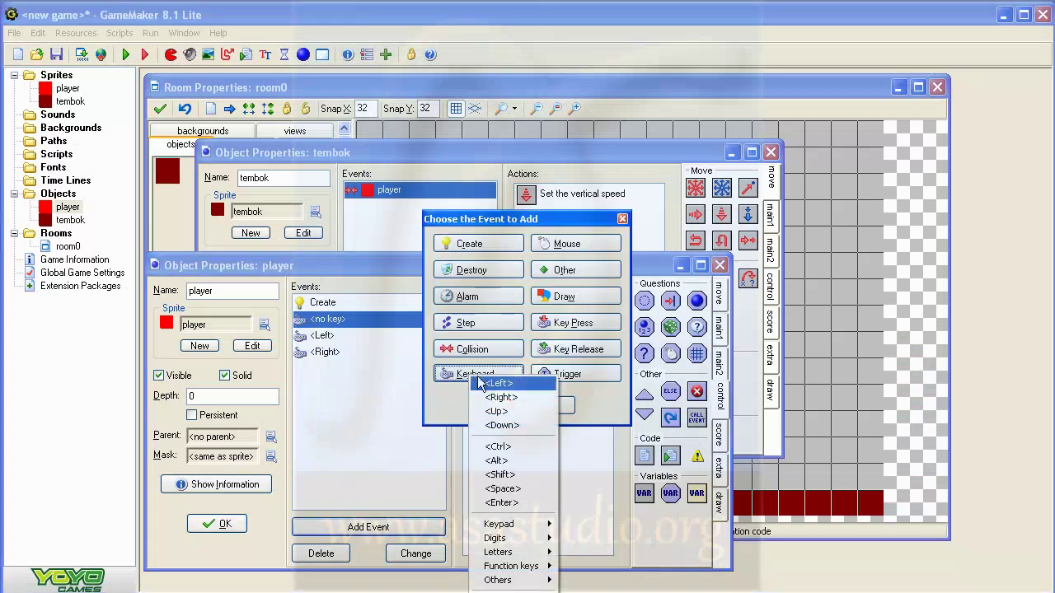
click(518, 489)
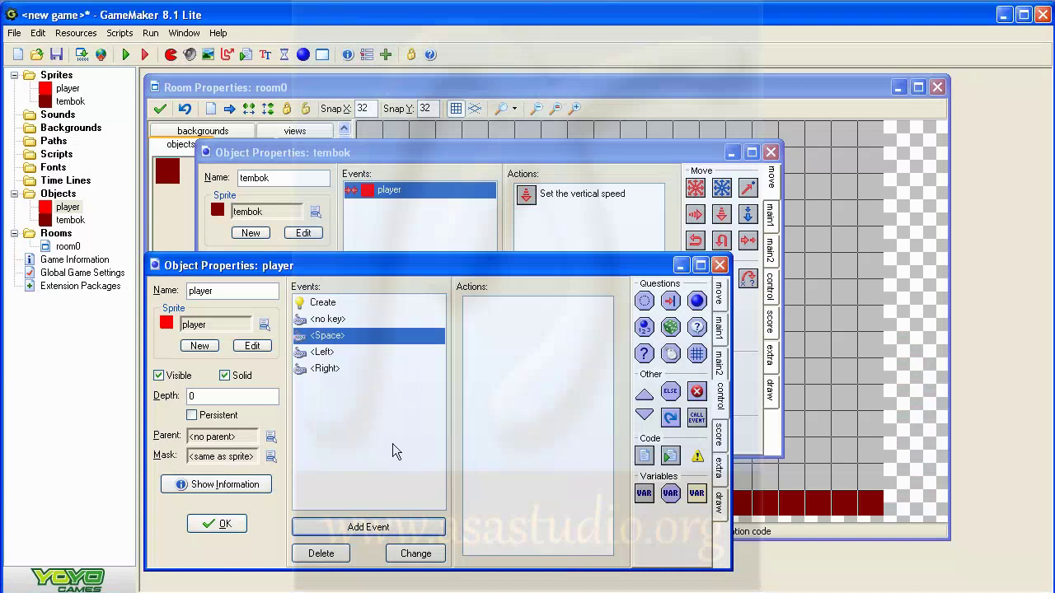
Add a Speed Vertical action with a vertical speed of -4 to the Space event.
click(722, 294)
drag(671, 329, 531, 334)
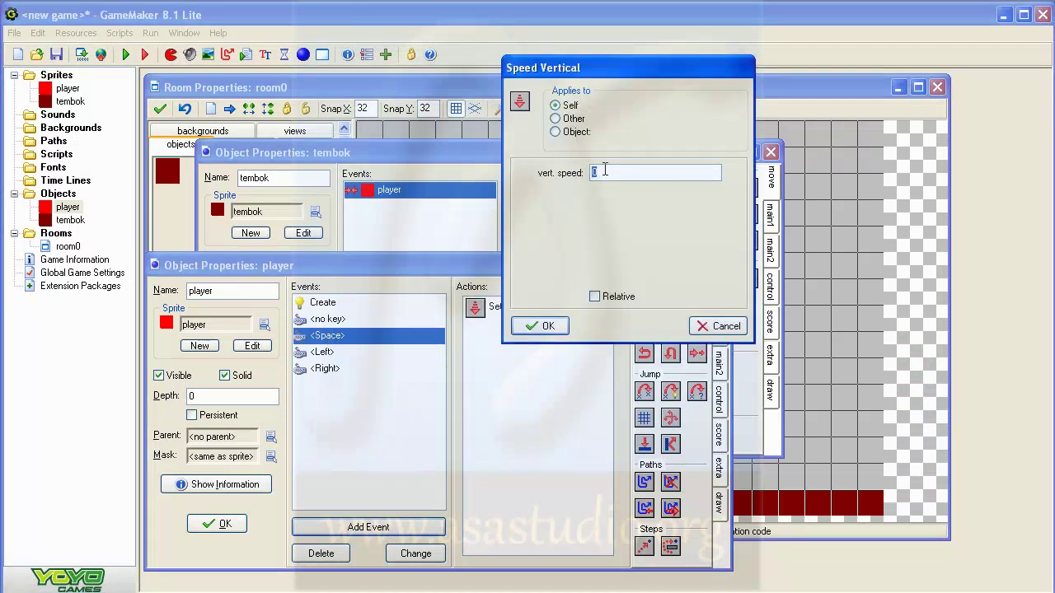
text(-)
text(4)
click(541, 326)
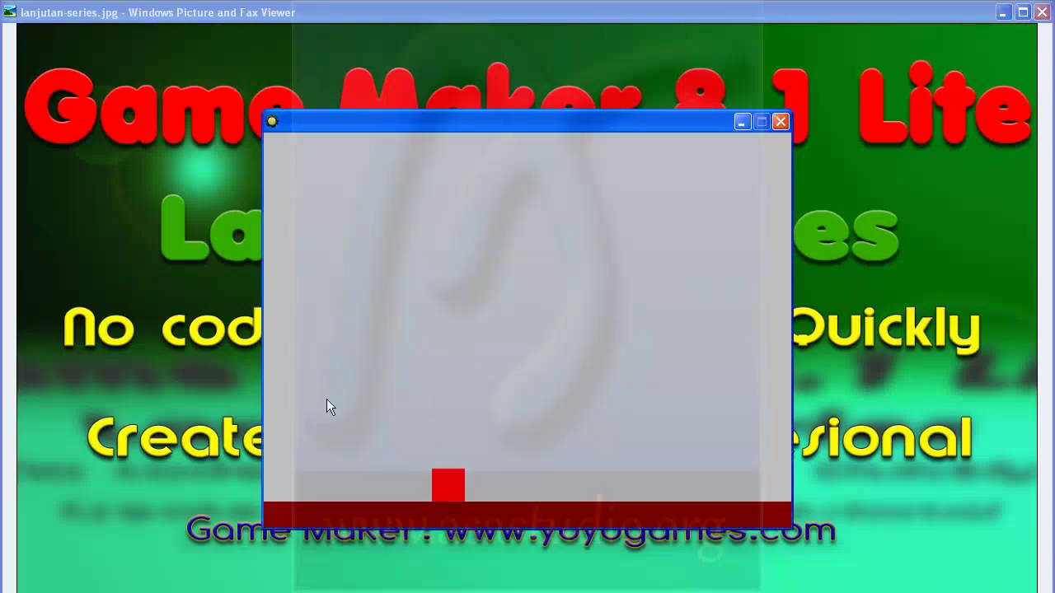
Test the player's movement in the running game by moving it left and right and making it jump repeatedly, both while moving and in place.
key(Right)
key(Left)
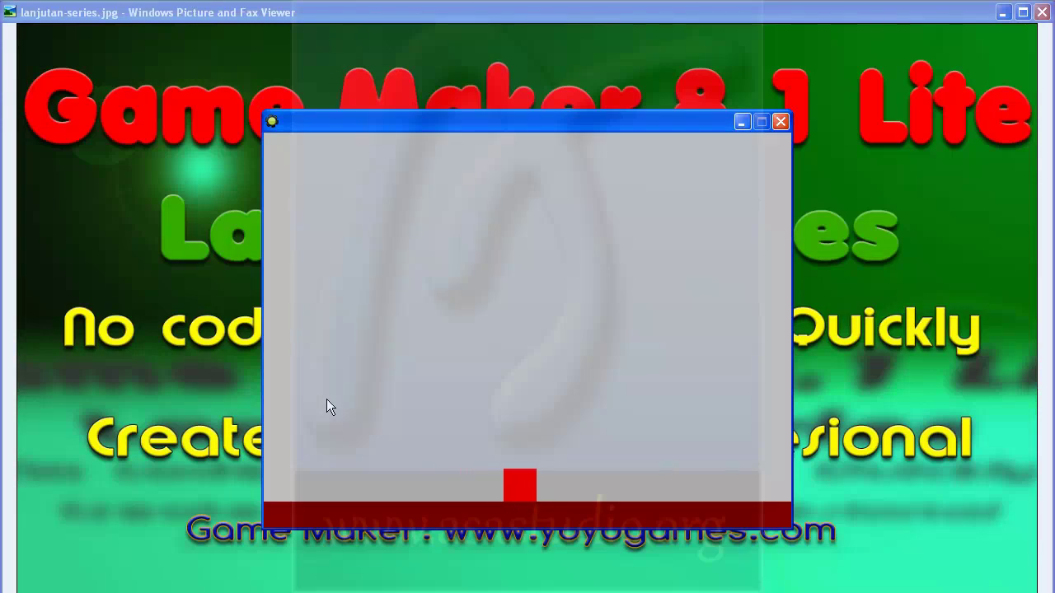
key(Up)
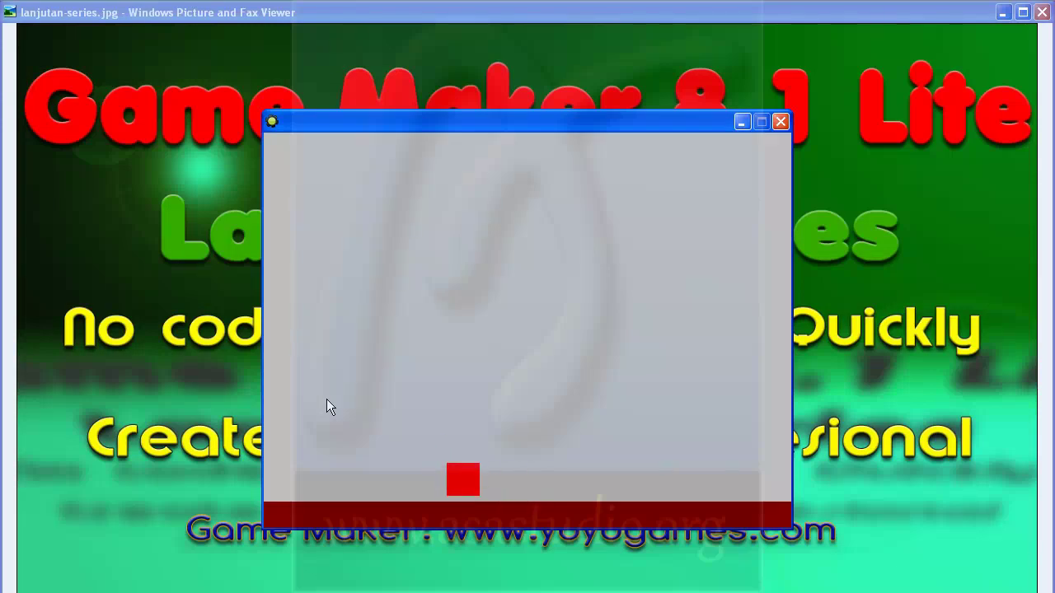
key(Up)
key(Left)
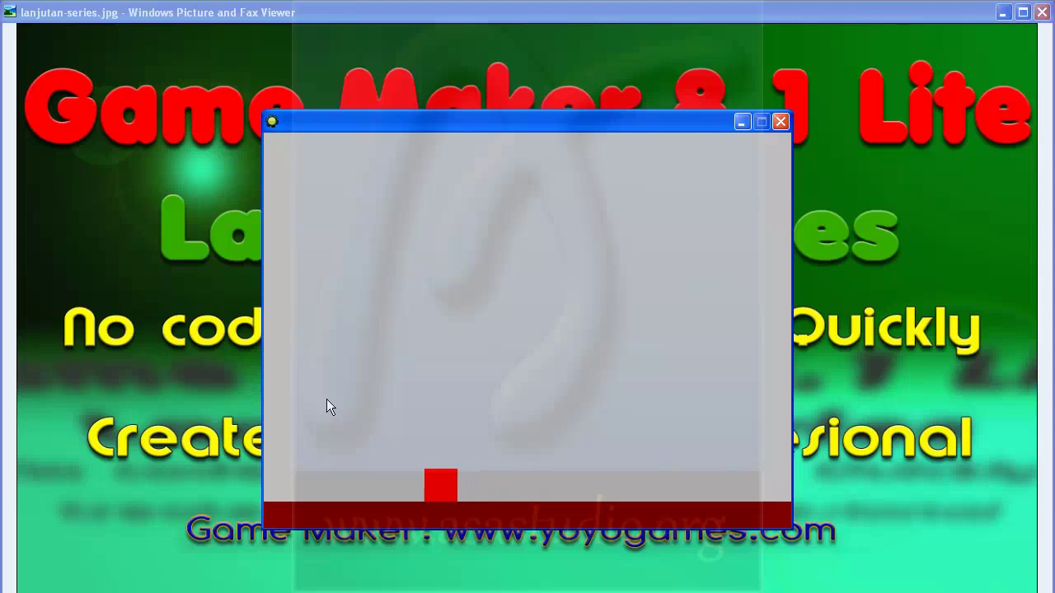
key(Up)
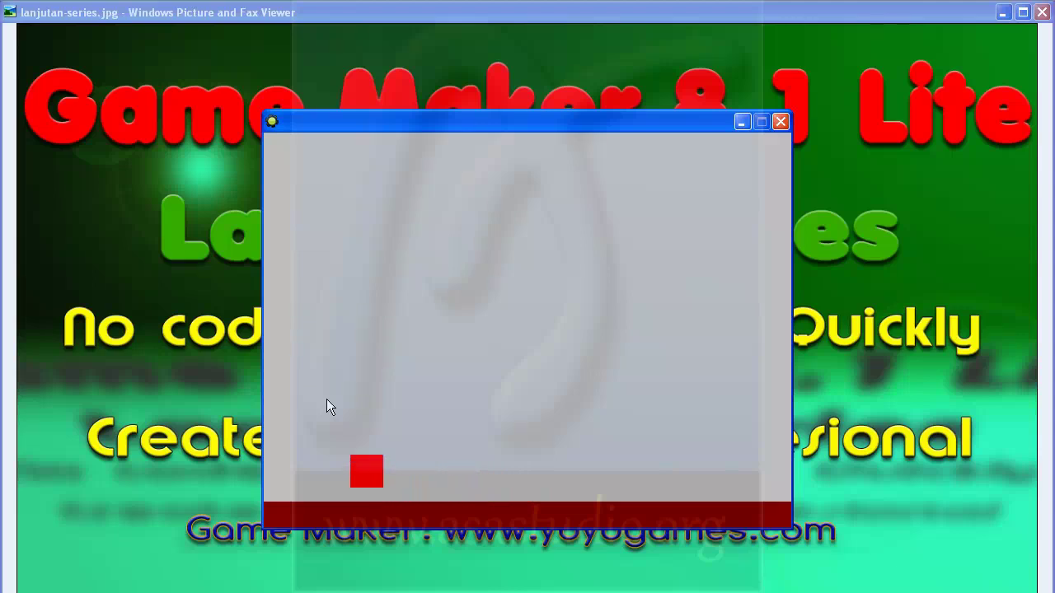
key(Up)
key(Up)
key(Up)
key(Up)
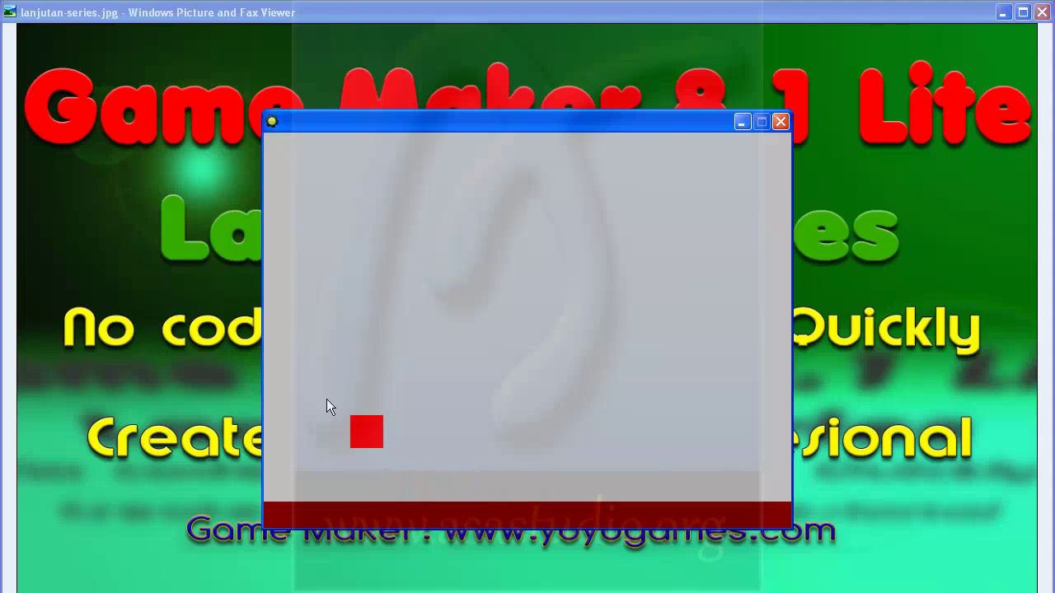
key(Up)
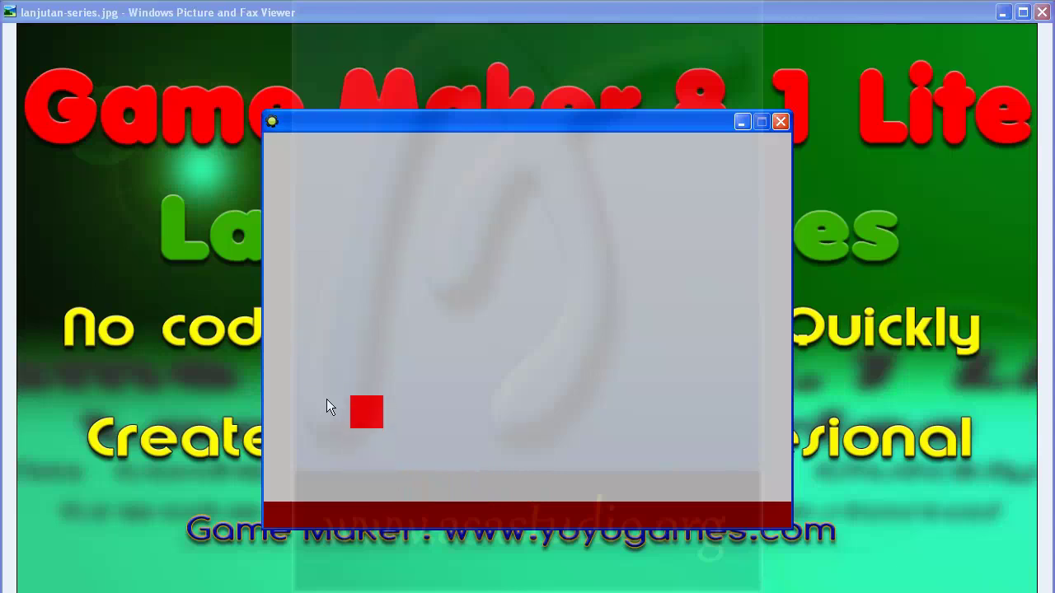
key(Up)
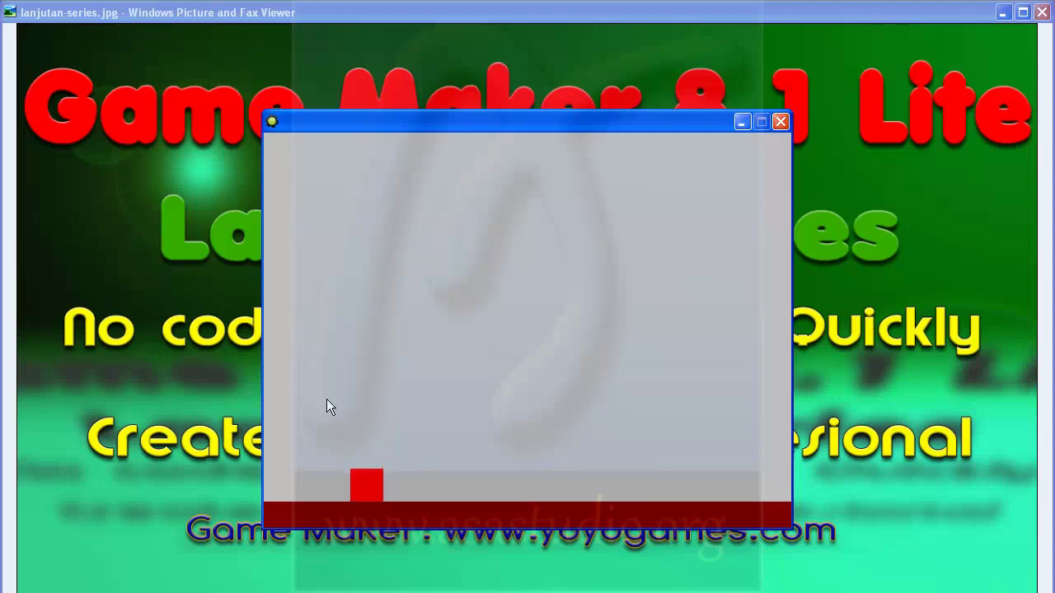
key(Right)
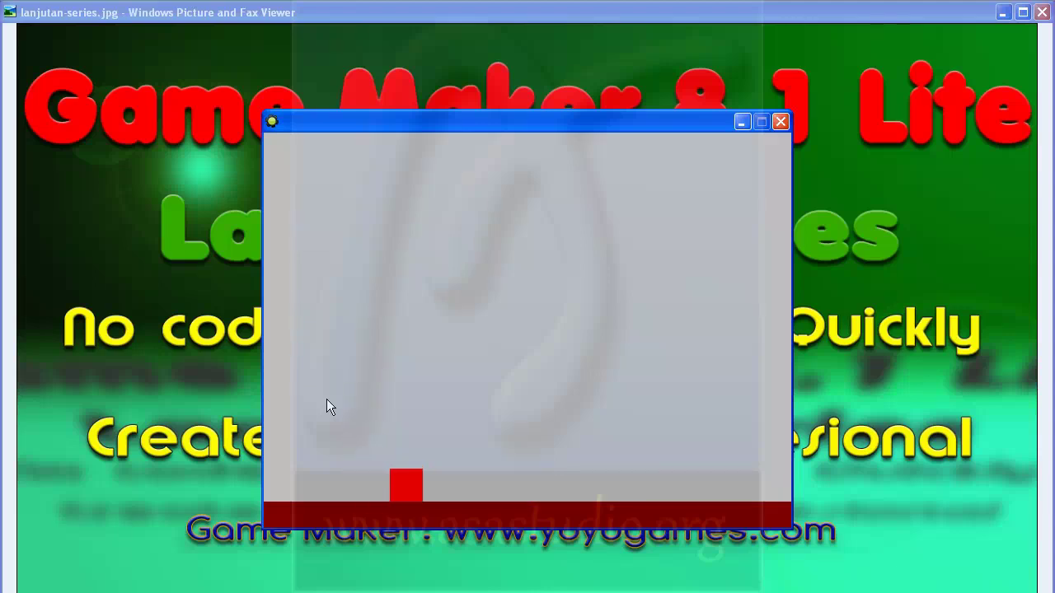
key(Up)
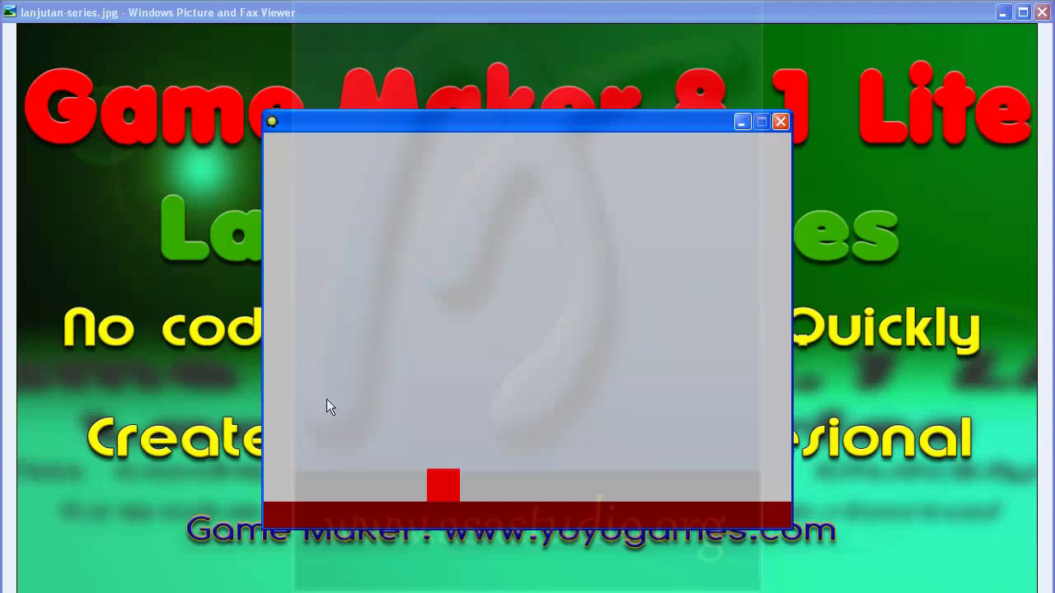